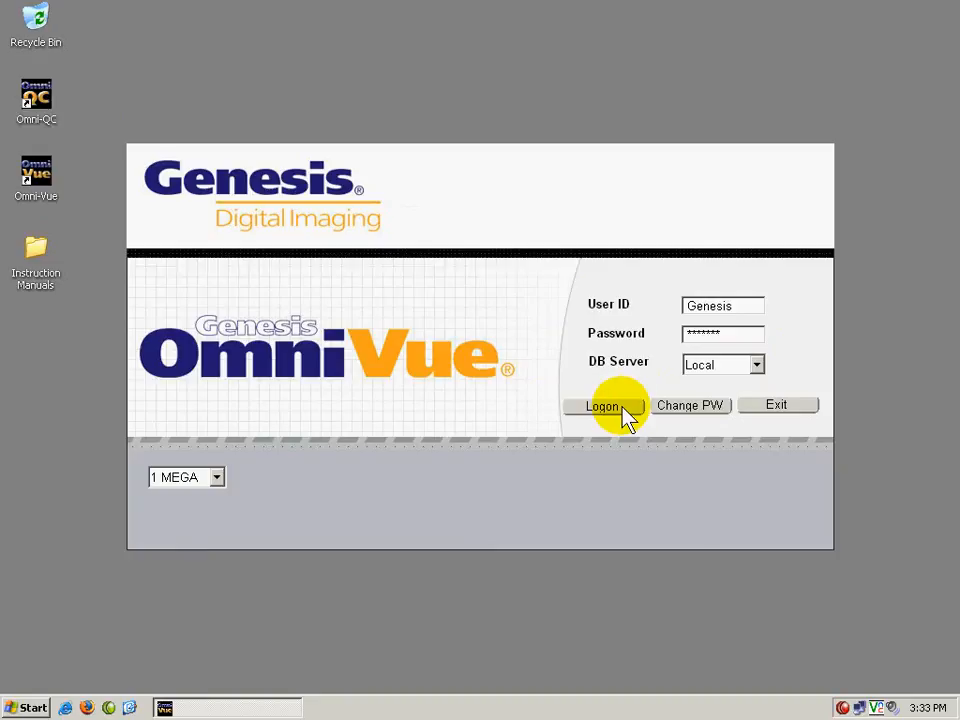
Log on to the Local database server and open the test123 exam from the worklist.
click(621, 407)
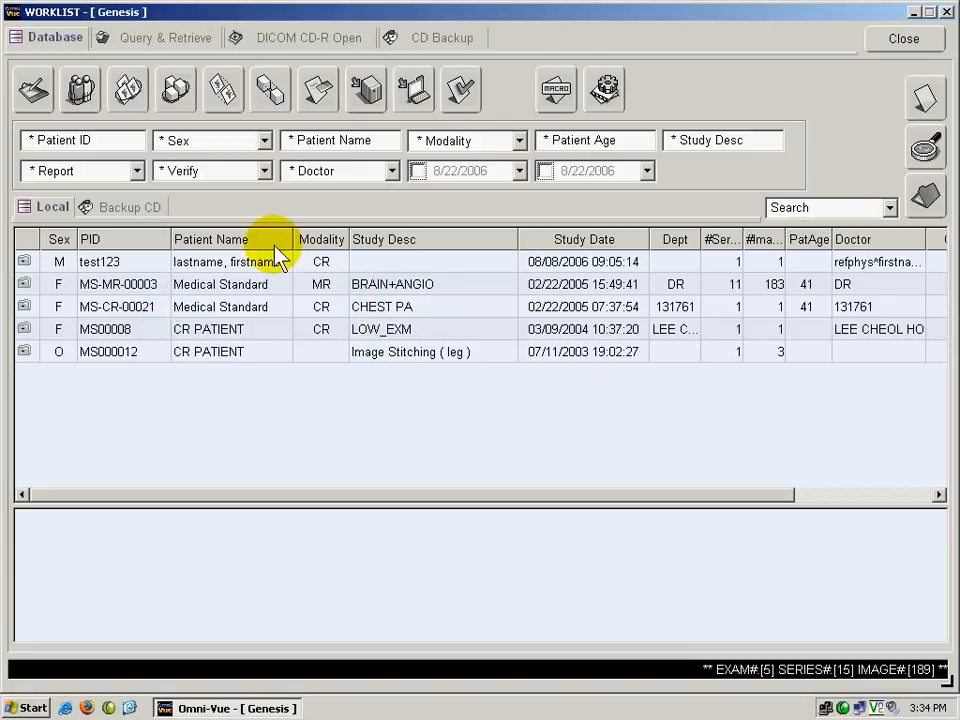
click(250, 260)
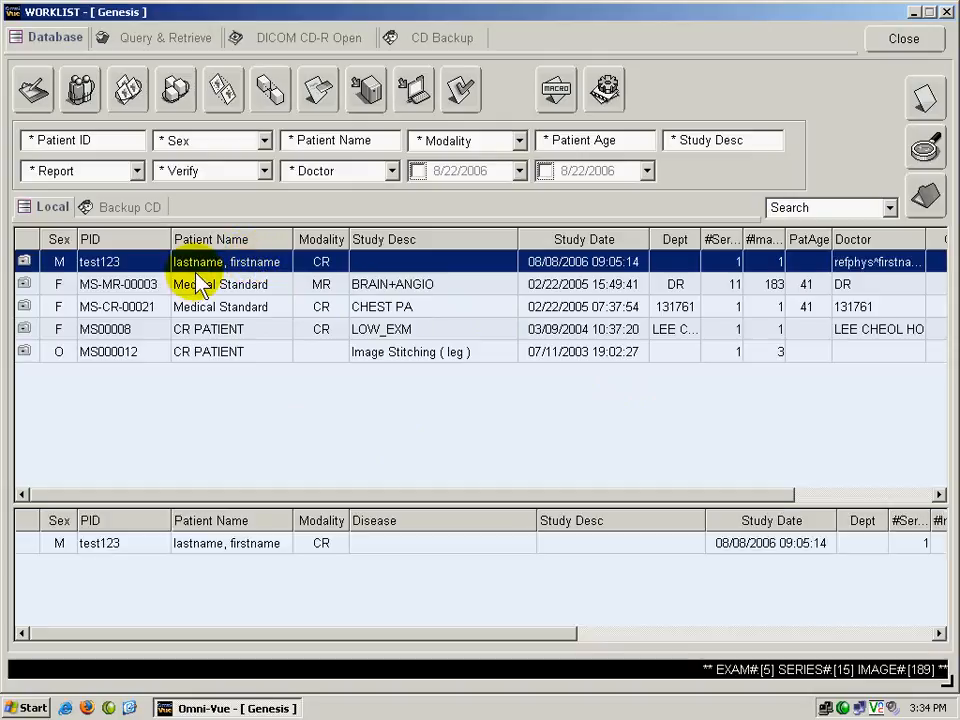
double_click(231, 264)
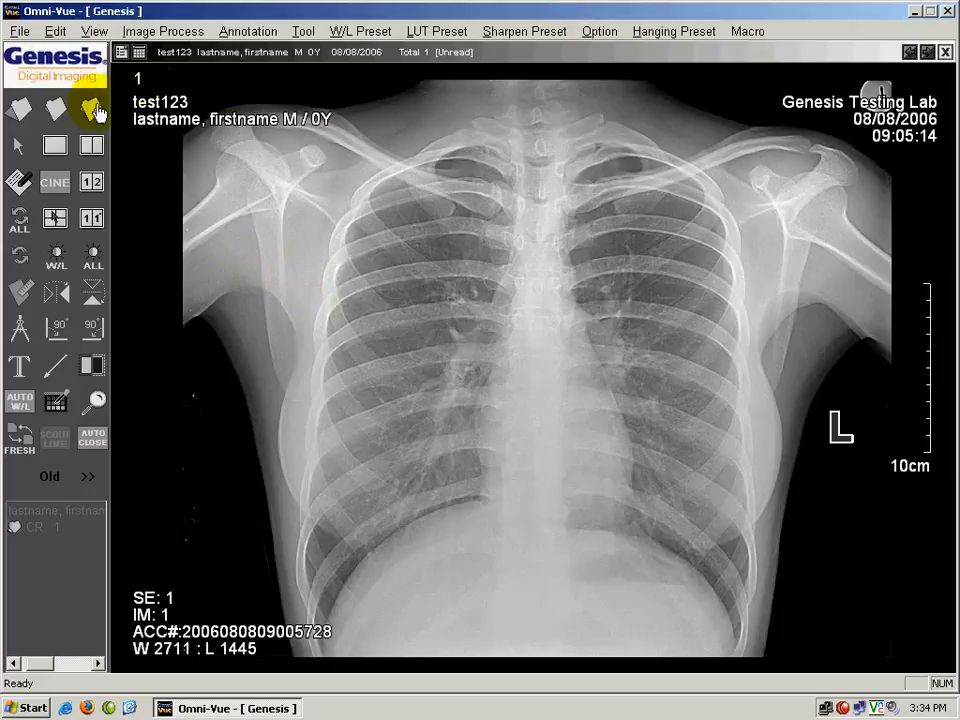
Close the chest exam and open the LOW_EXM exam from the worklist.
click(60, 112)
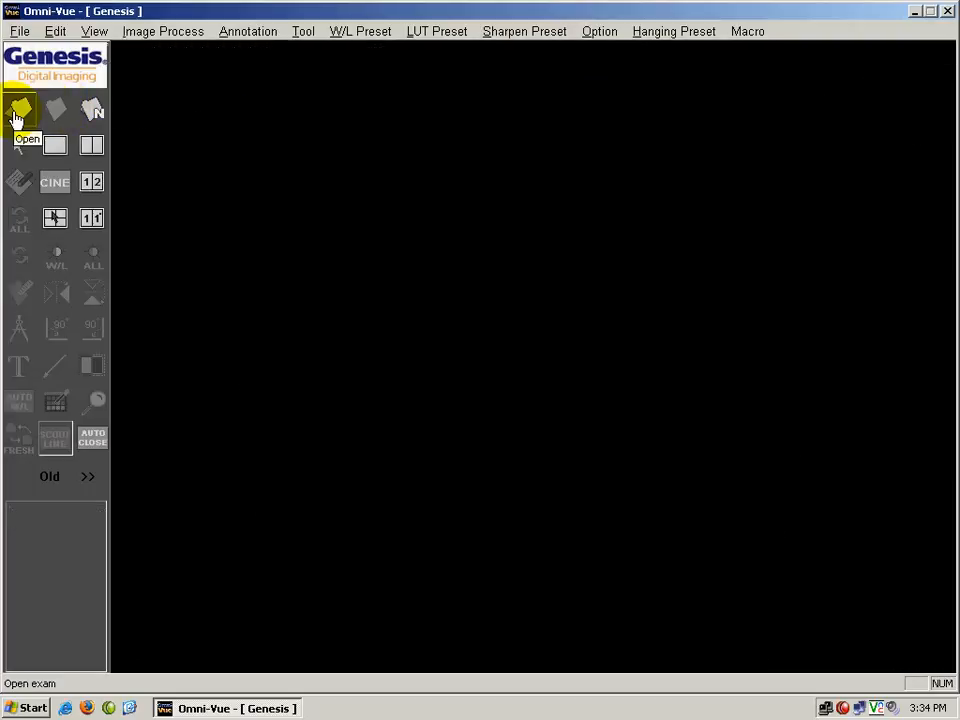
click(15, 117)
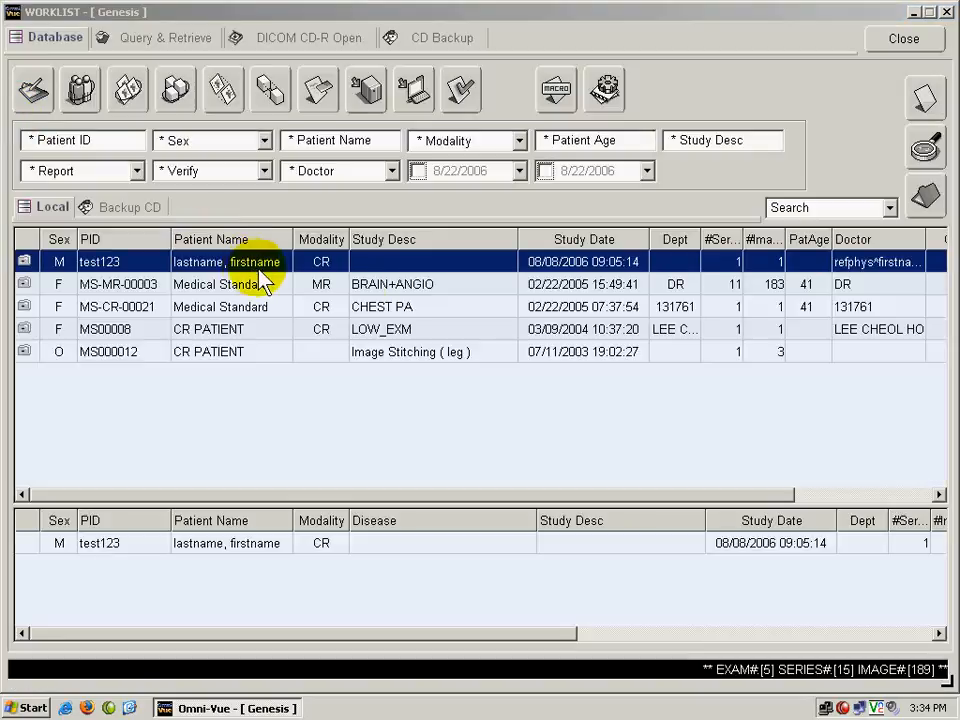
click(386, 285)
click(388, 333)
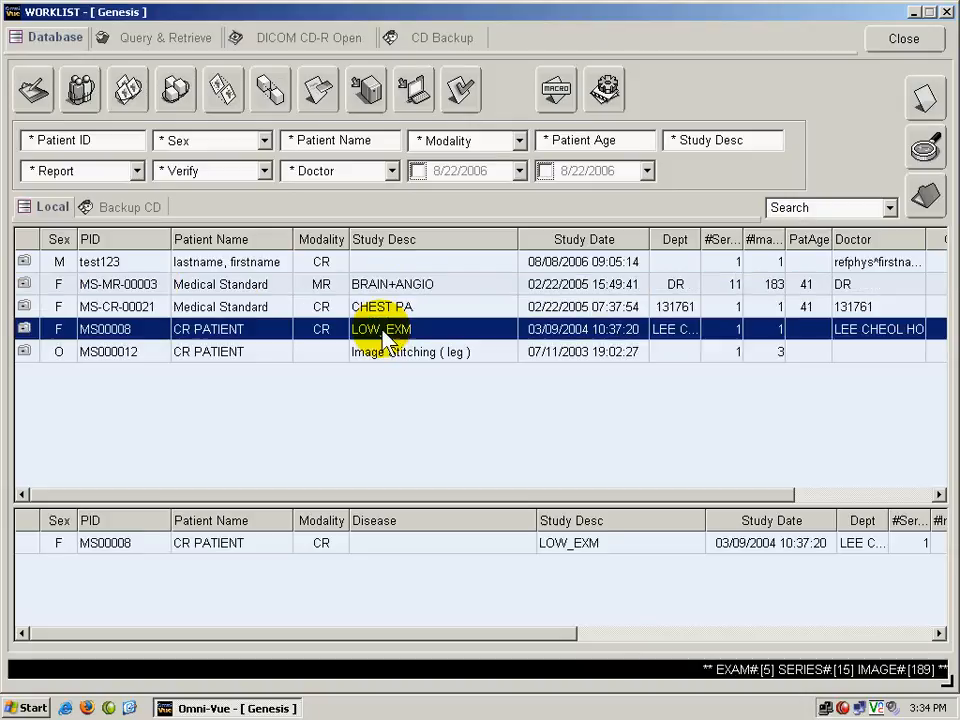
click(925, 203)
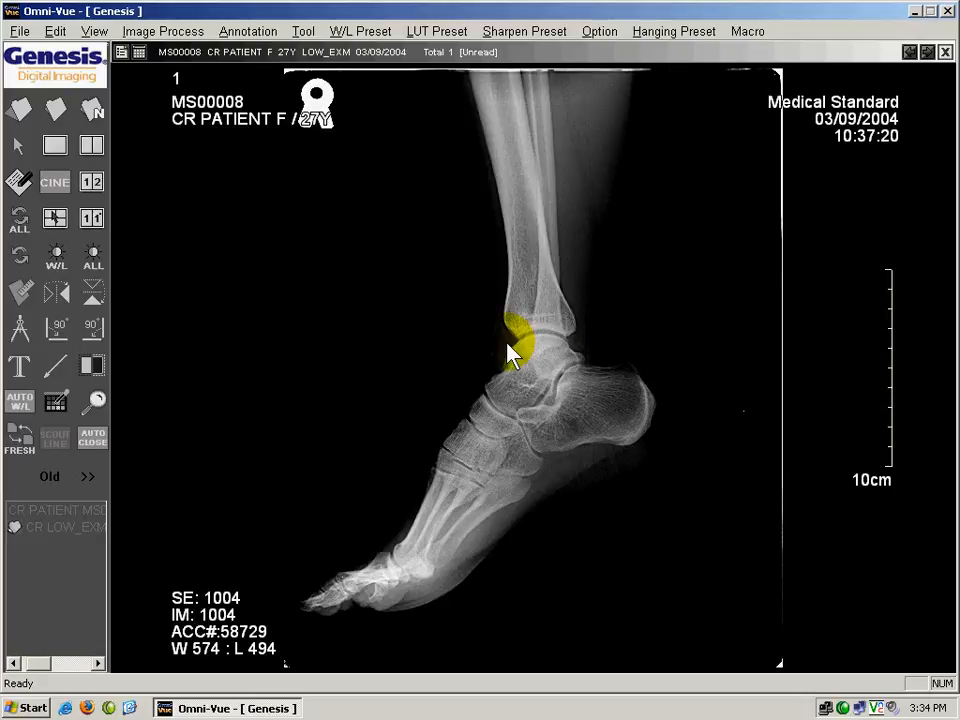
Close the foot exam and open the Image Stitching ( leg ) exam from the worklist.
click(52, 113)
click(19, 117)
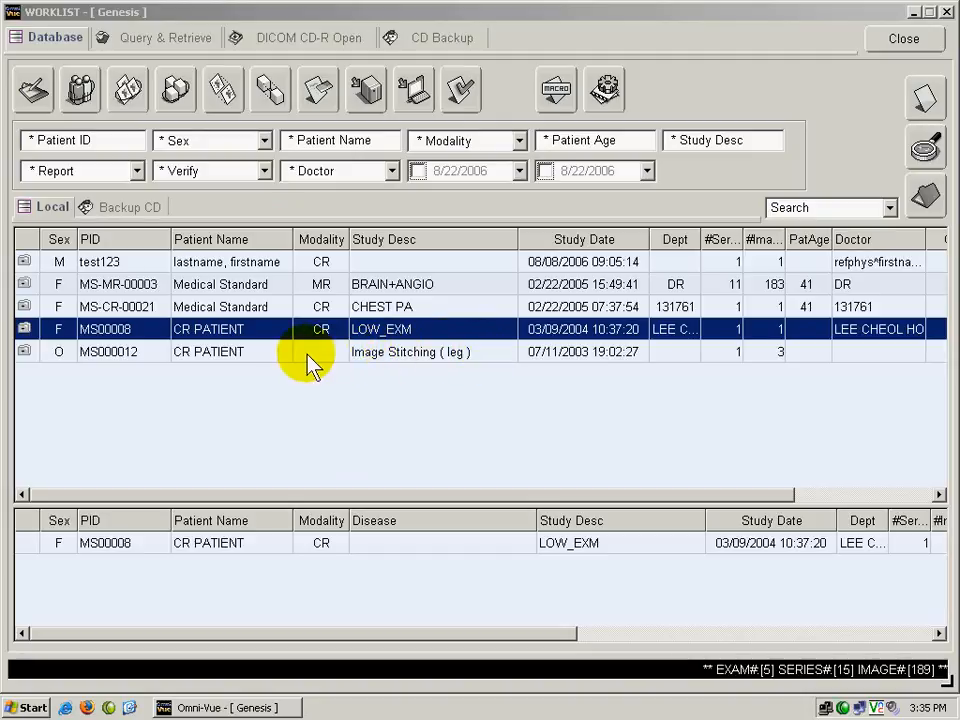
double_click(399, 354)
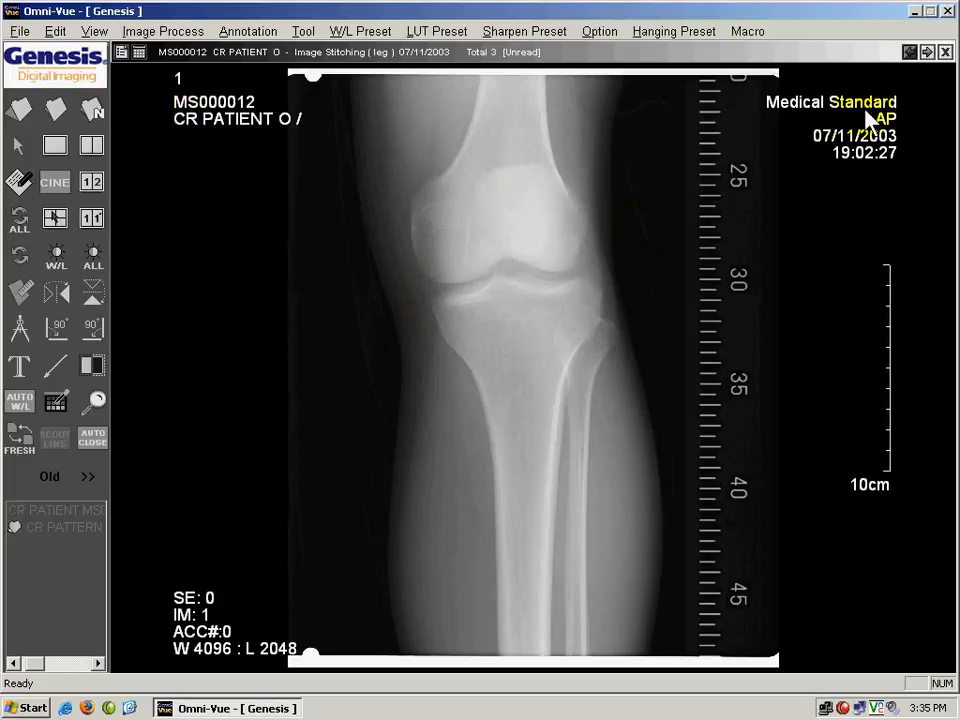
Page forward and back through all three images of the leg exam, ending on the first image.
click(928, 53)
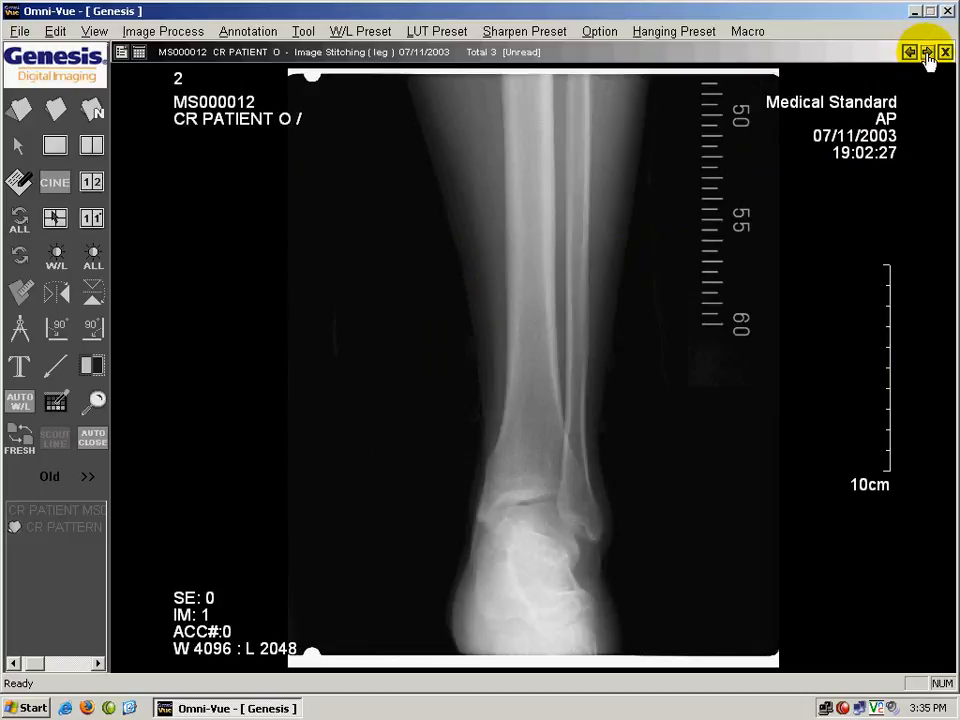
click(928, 53)
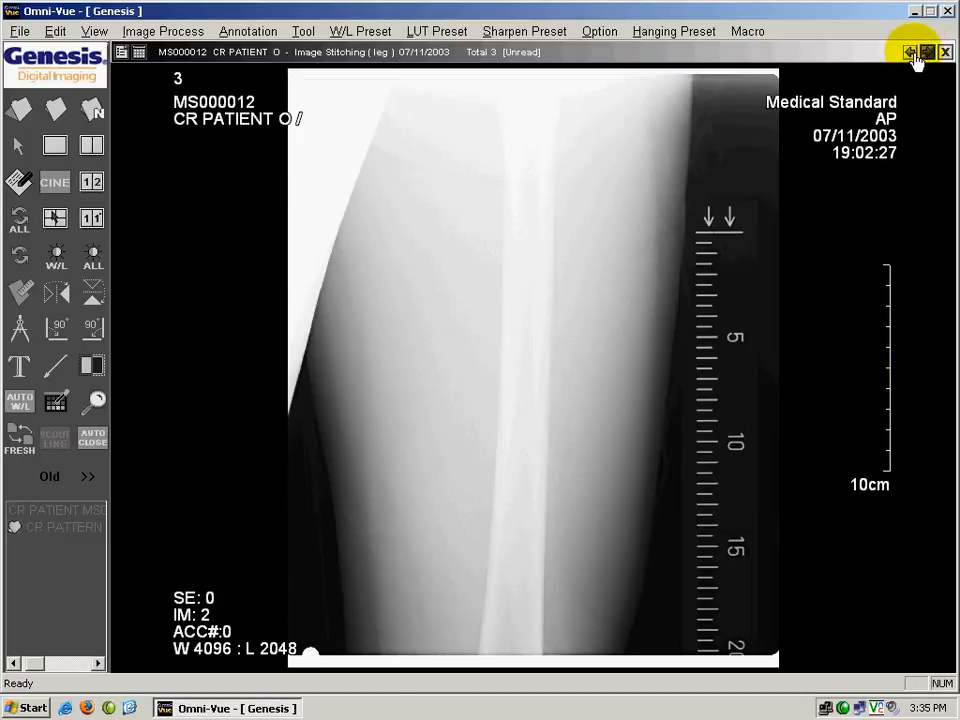
click(908, 53)
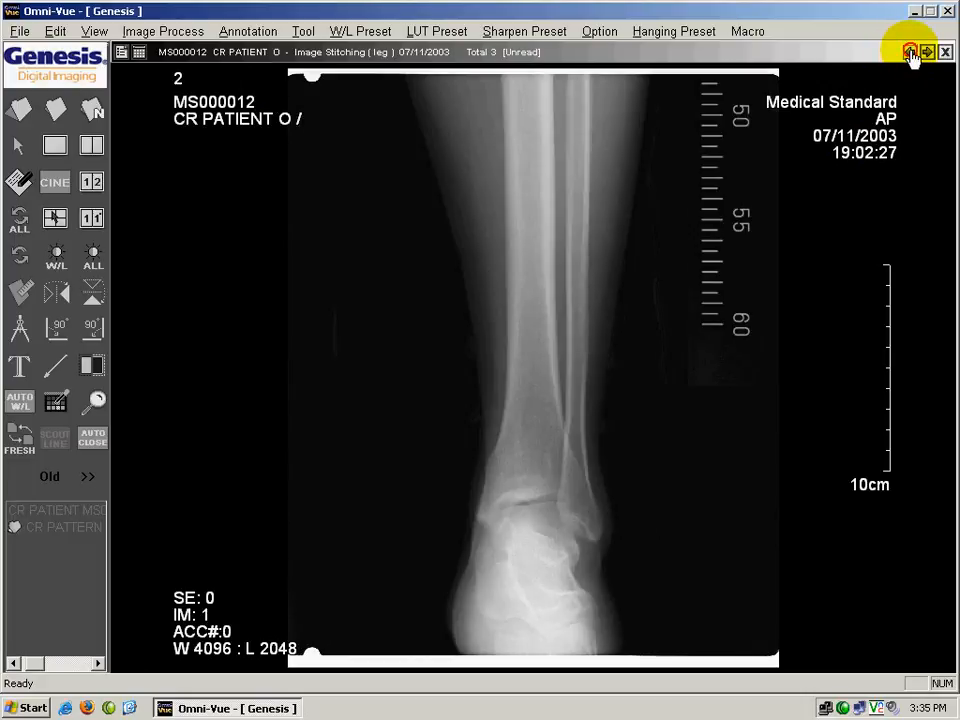
click(908, 53)
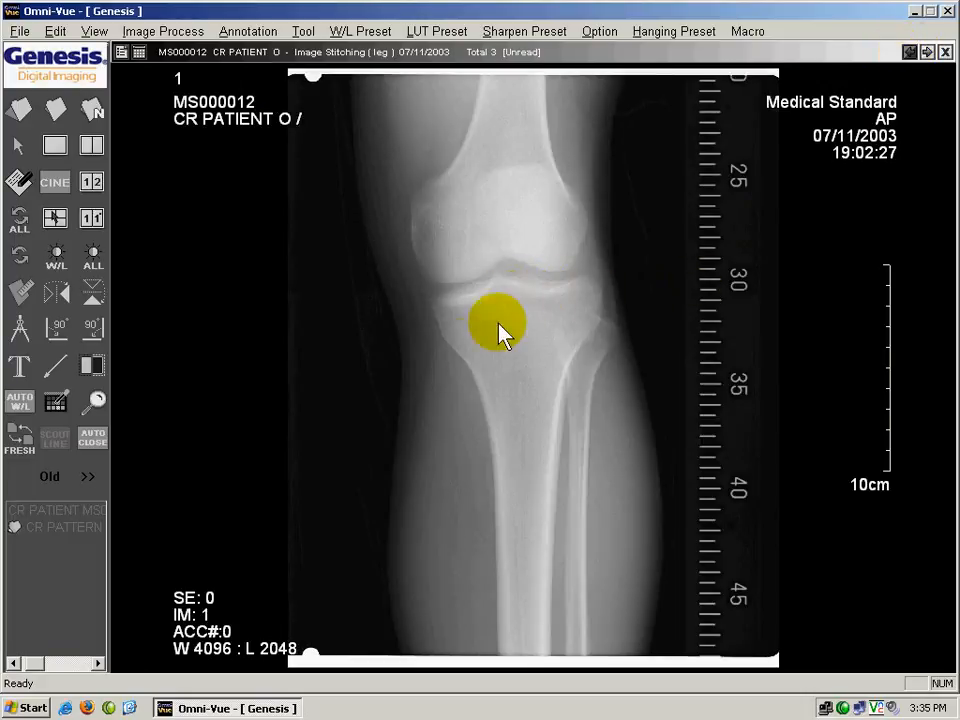
click(561, 318)
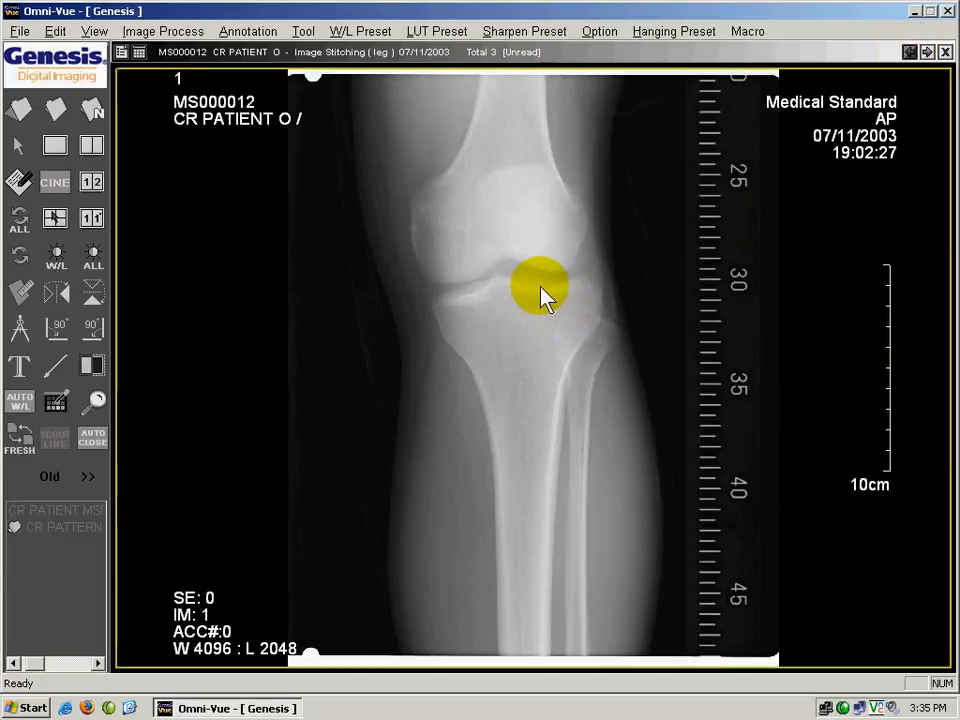
scroll(540, 290, down, 1)
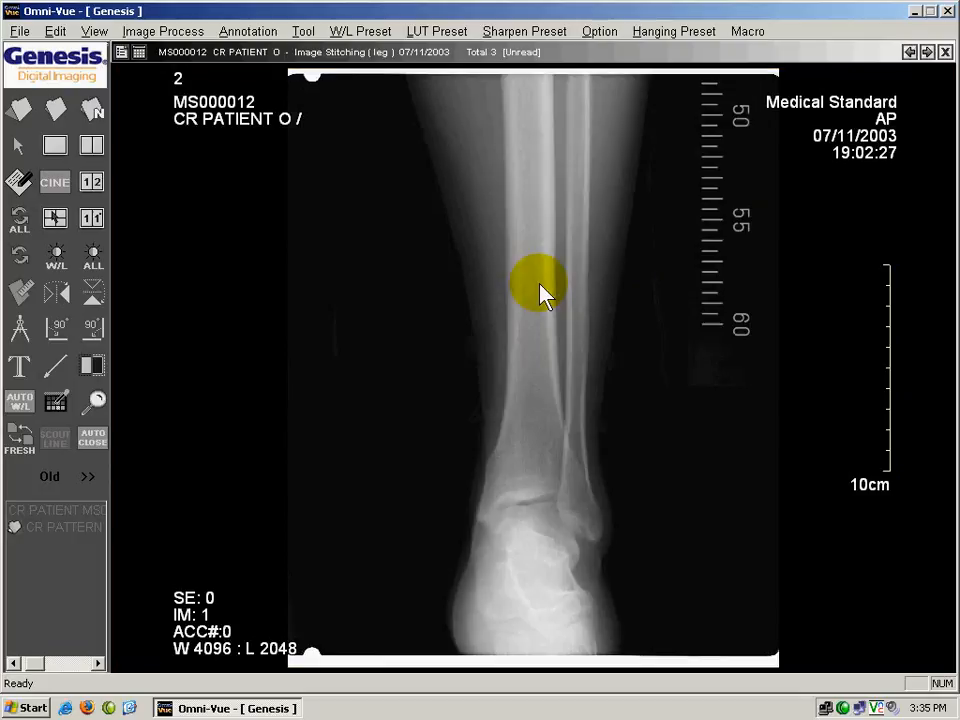
scroll(540, 292, down, 1)
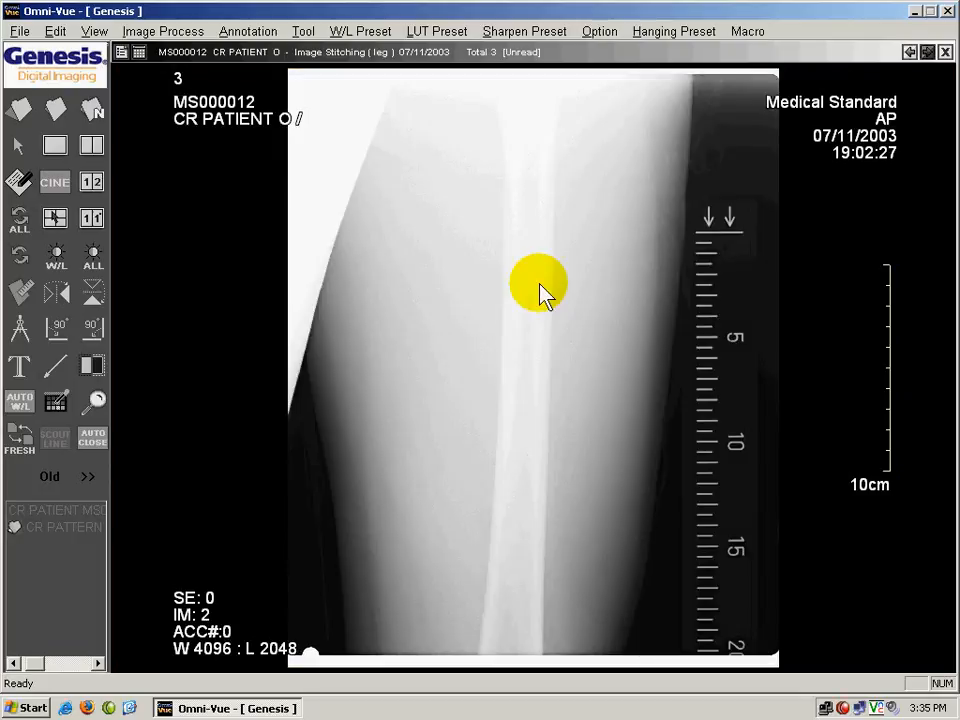
scroll(540, 292, up, 1)
scroll(540, 292, up, 1)
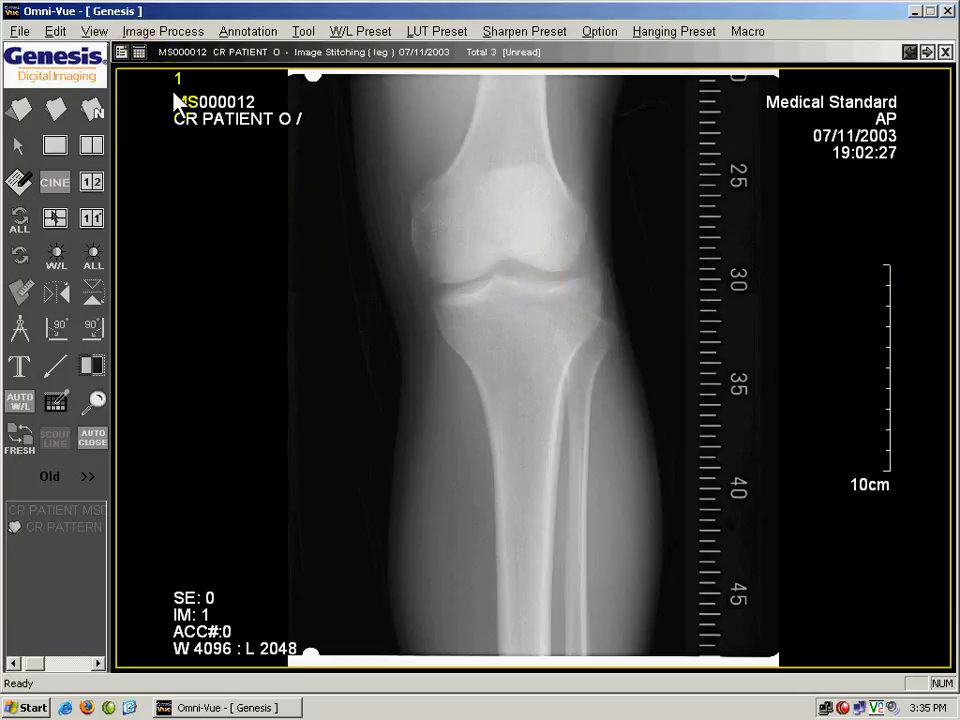
View the leg exam's images in 1 x 3 and 3 x 1 layouts and return to the single-image layout.
click(140, 55)
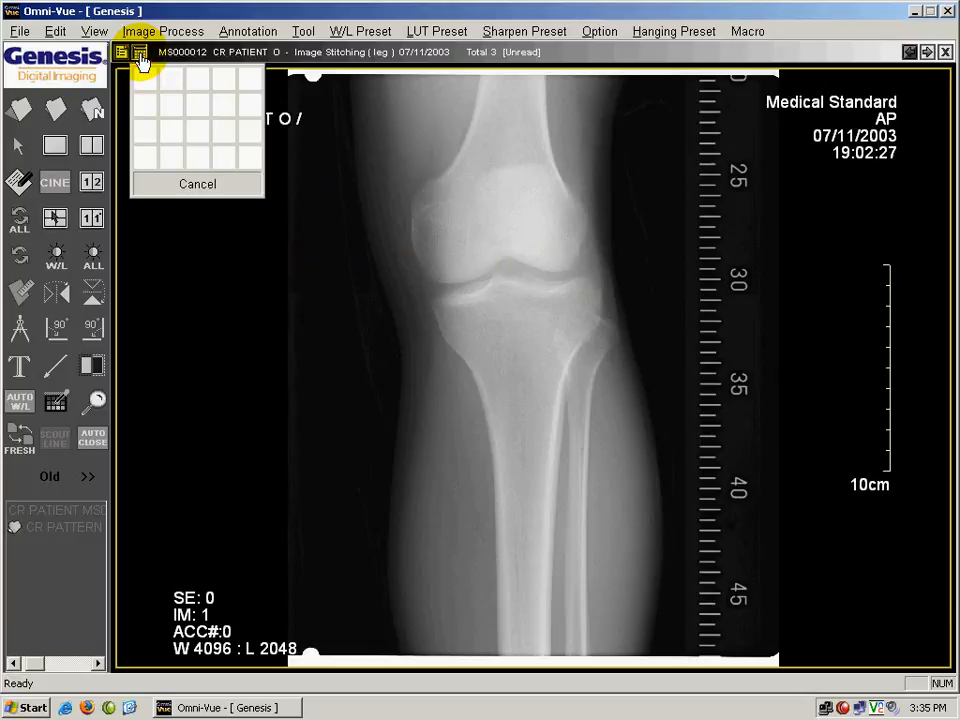
click(199, 85)
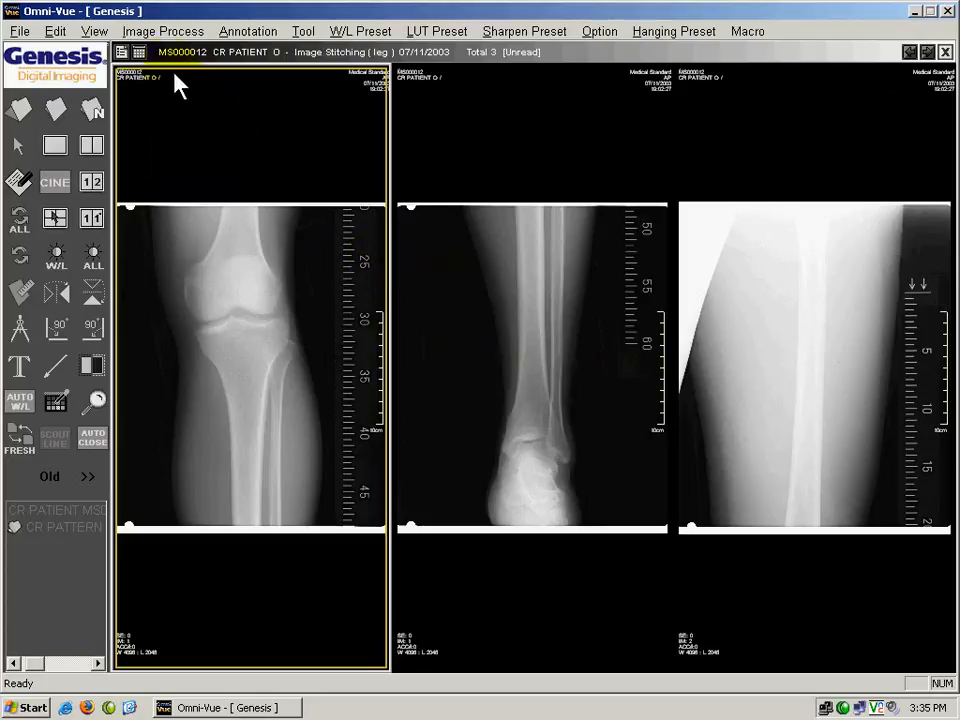
click(142, 54)
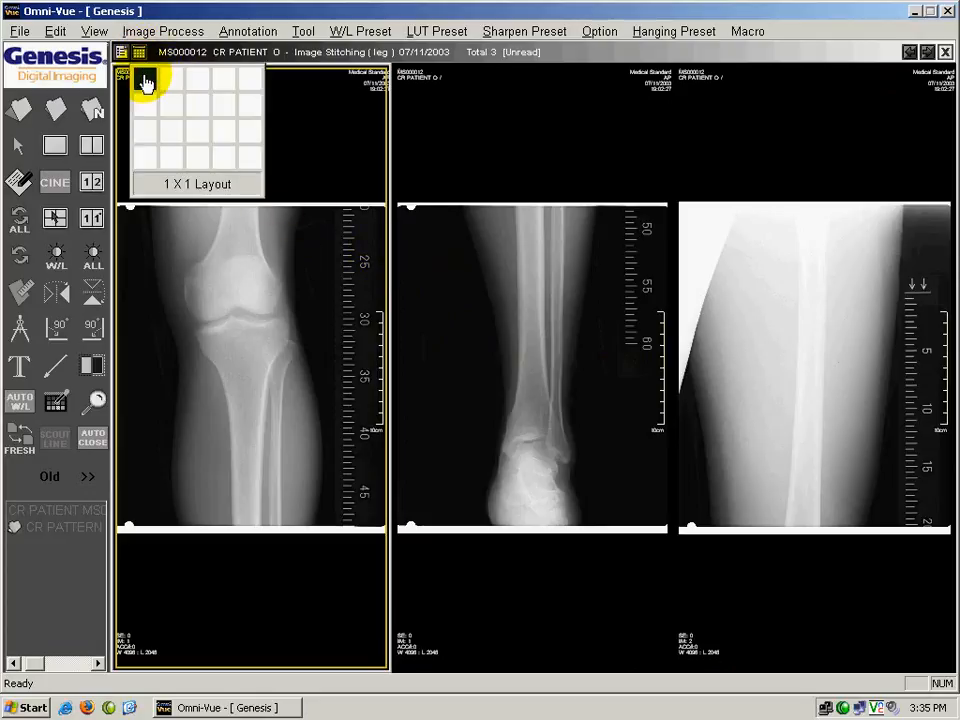
click(145, 140)
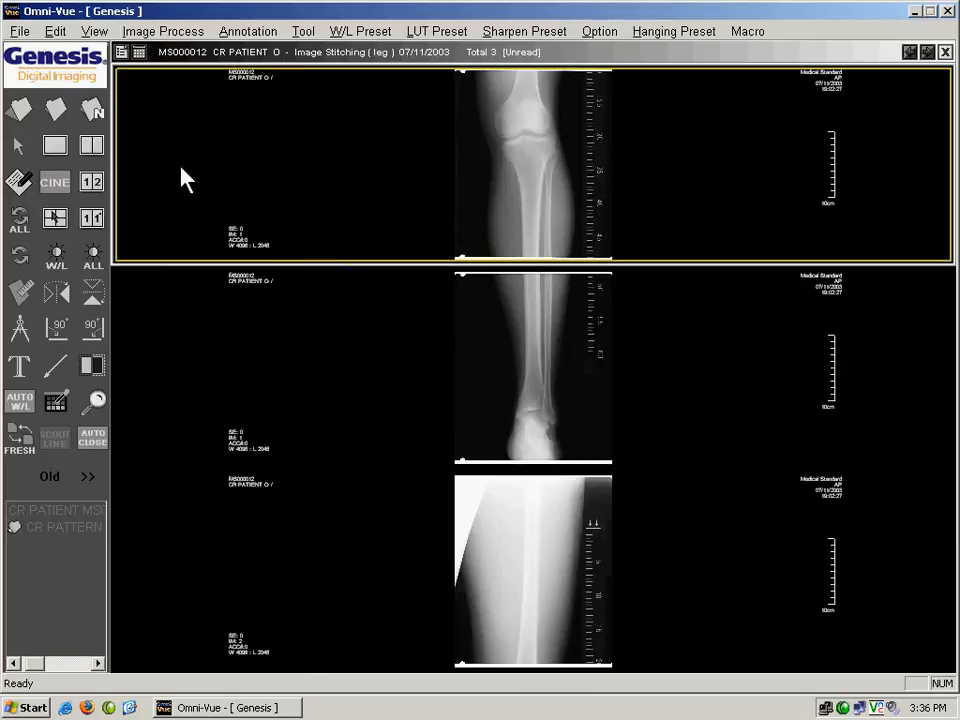
click(139, 54)
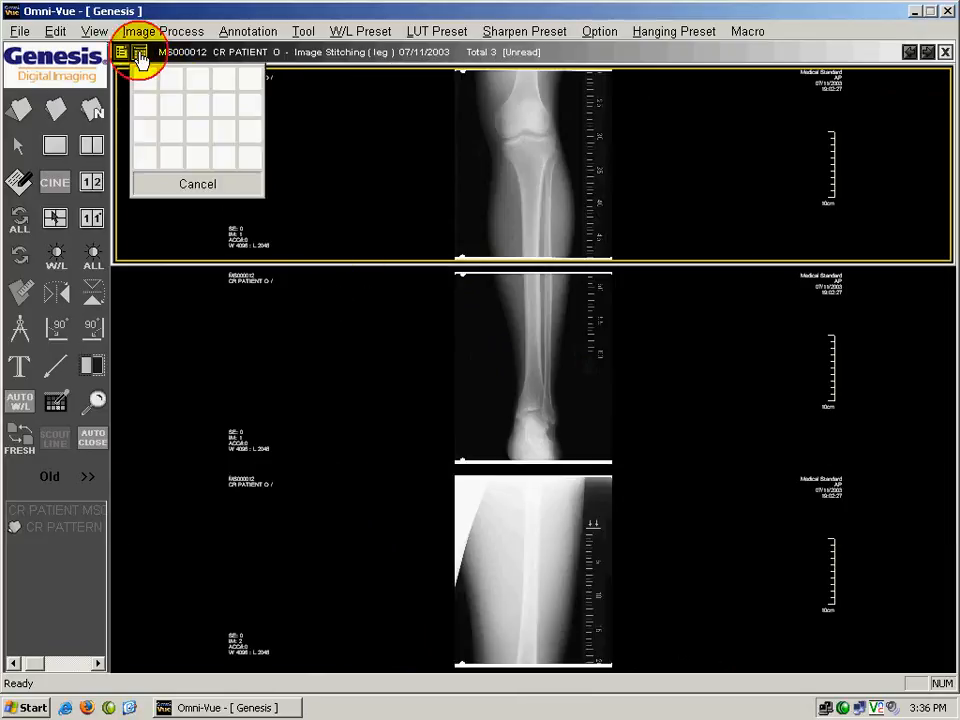
click(145, 88)
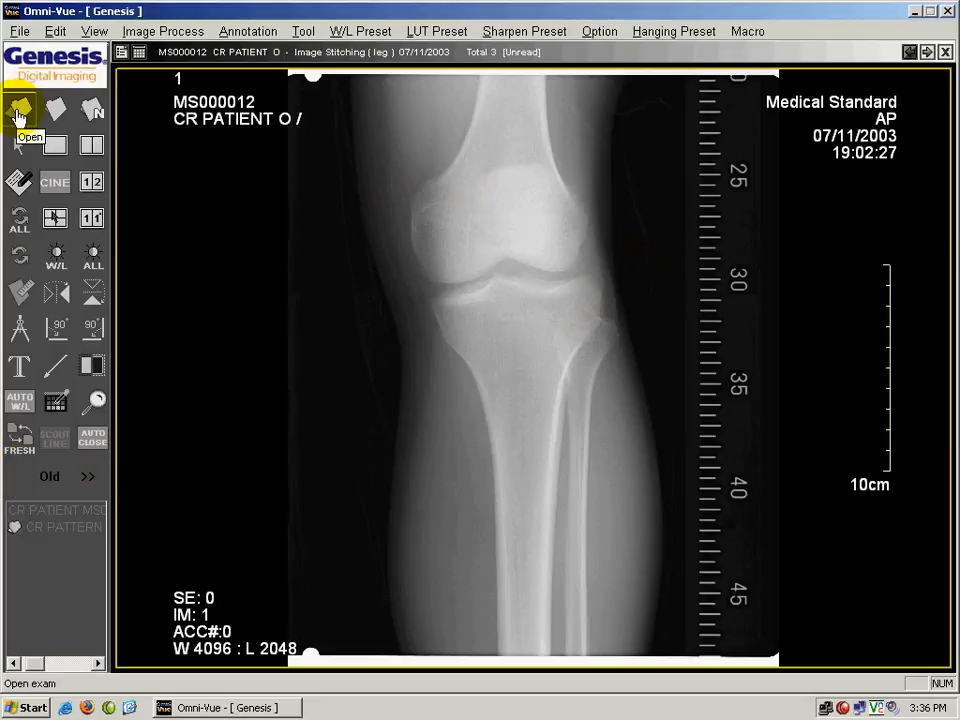
Adjust the knee image's window level to about W 5588, L 116 and restore the original display.
click(100, 116)
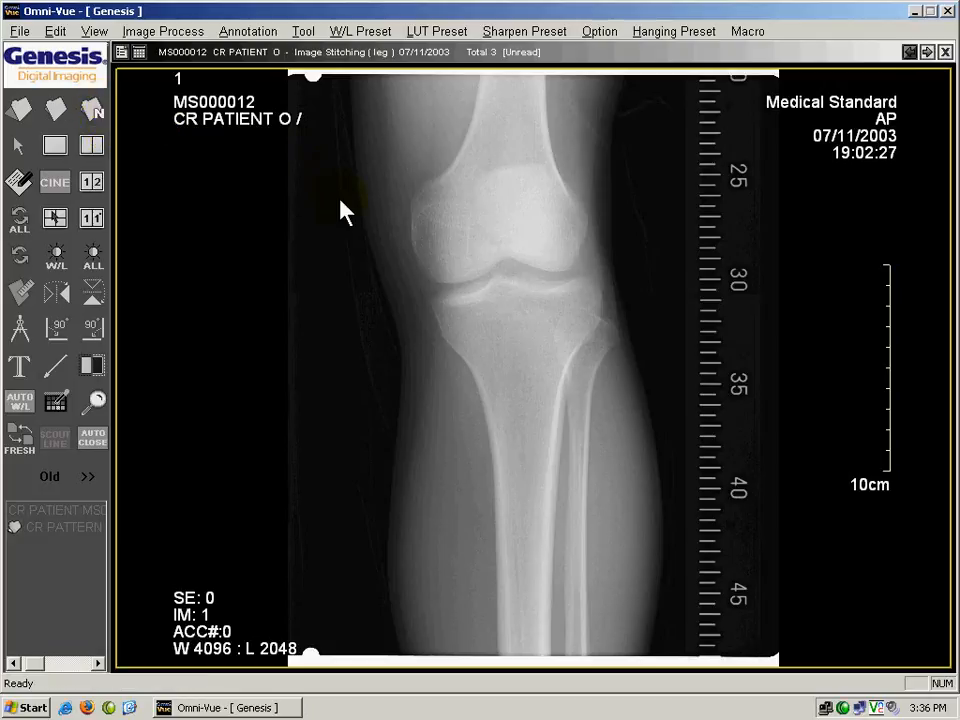
click(55, 262)
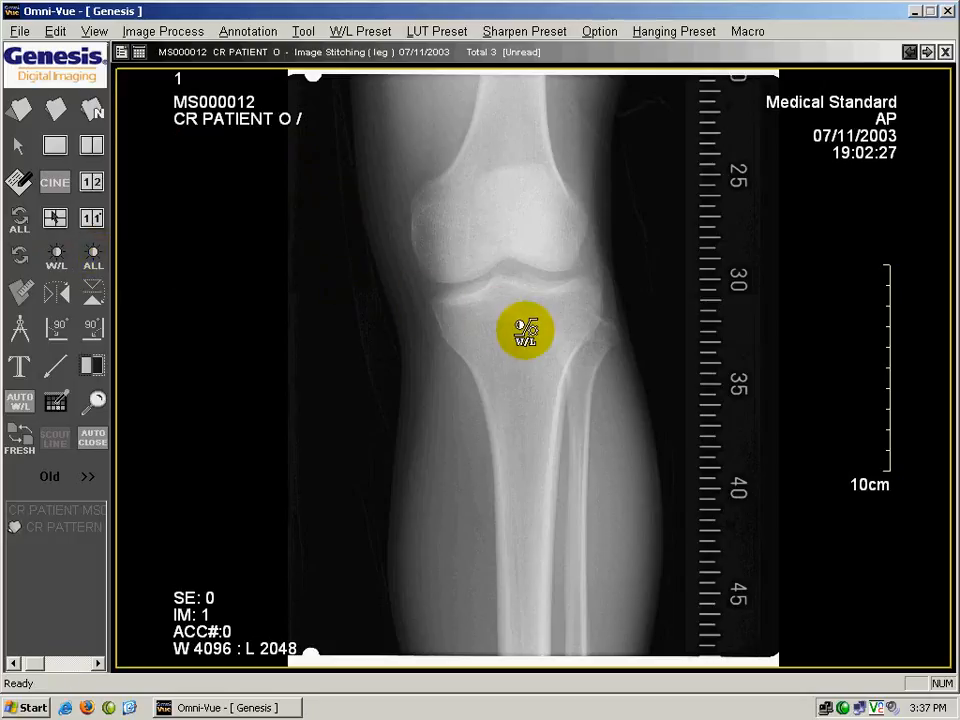
drag(519, 380, 538, 306)
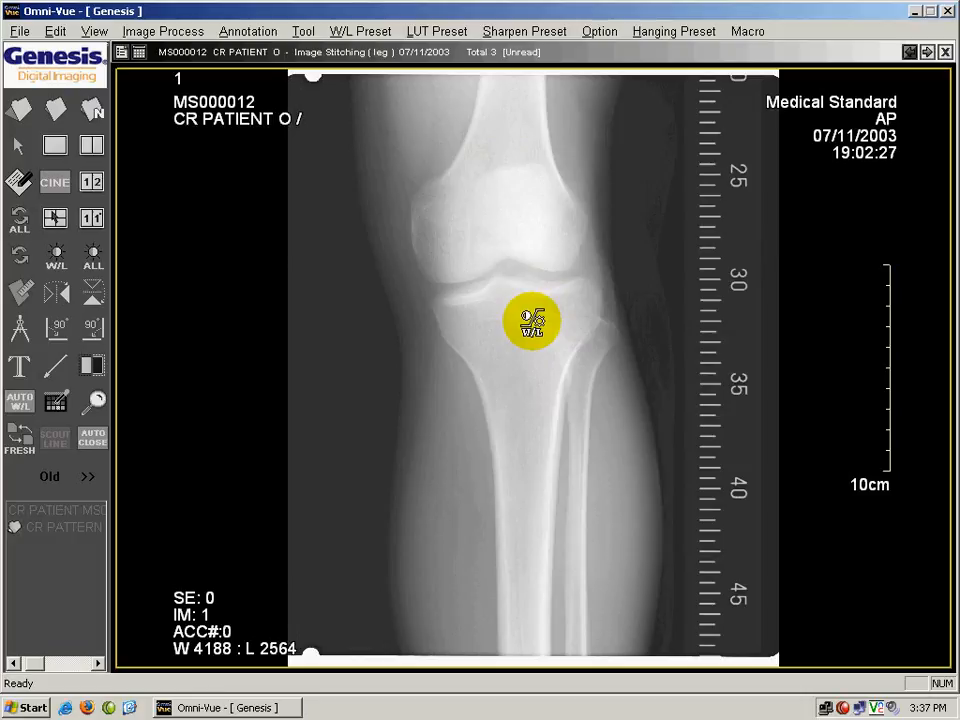
drag(456, 242, 707, 574)
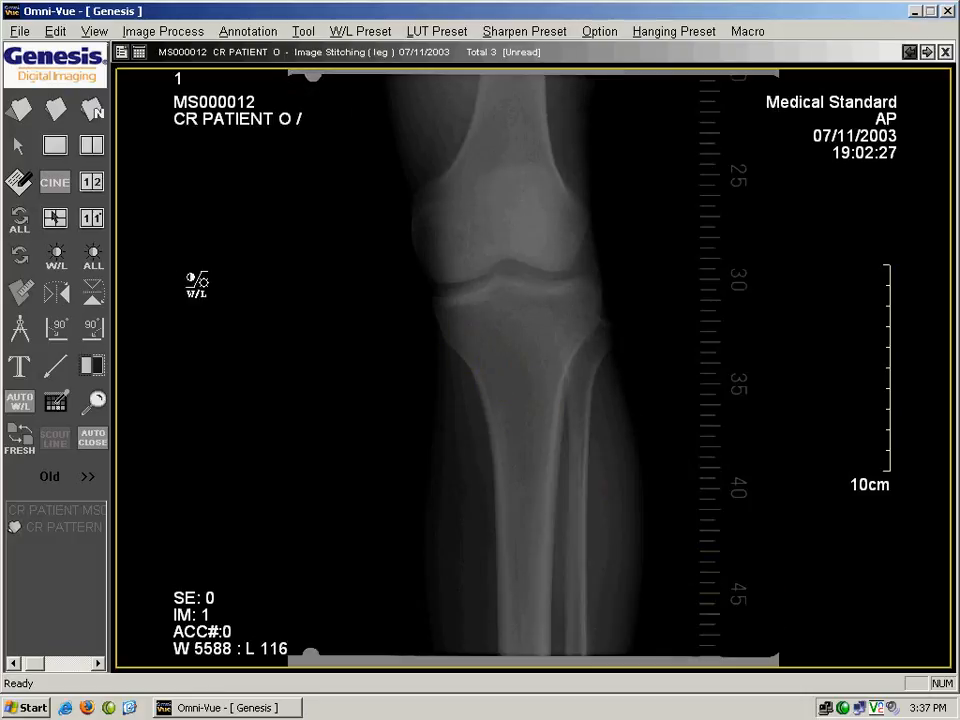
click(21, 262)
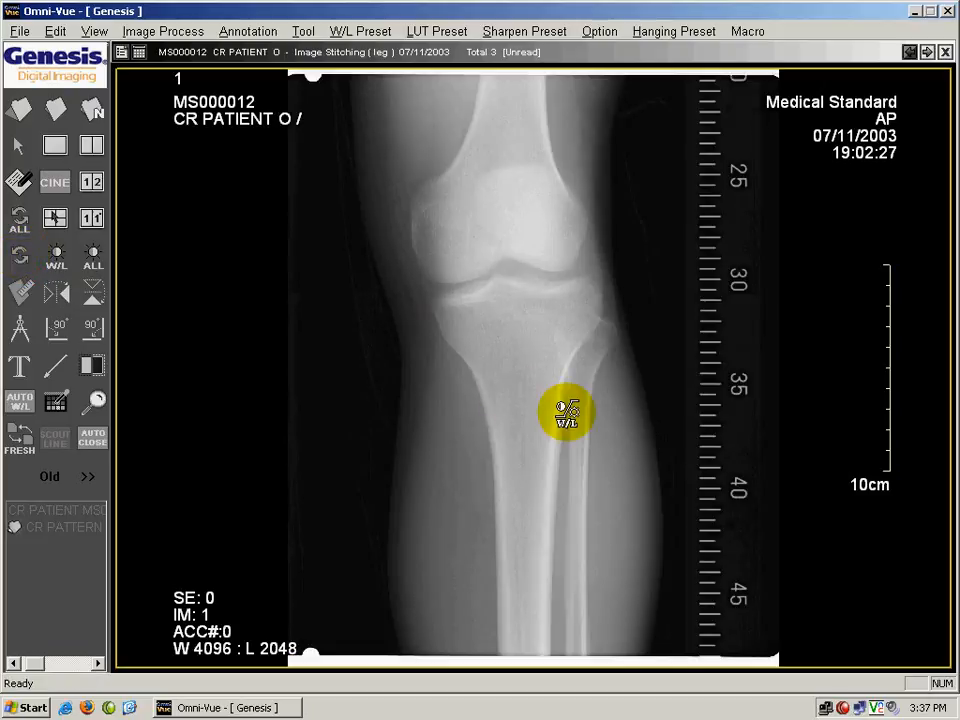
Show the knee and ankle images side by side in a 1 x 2 layout.
click(141, 54)
click(171, 84)
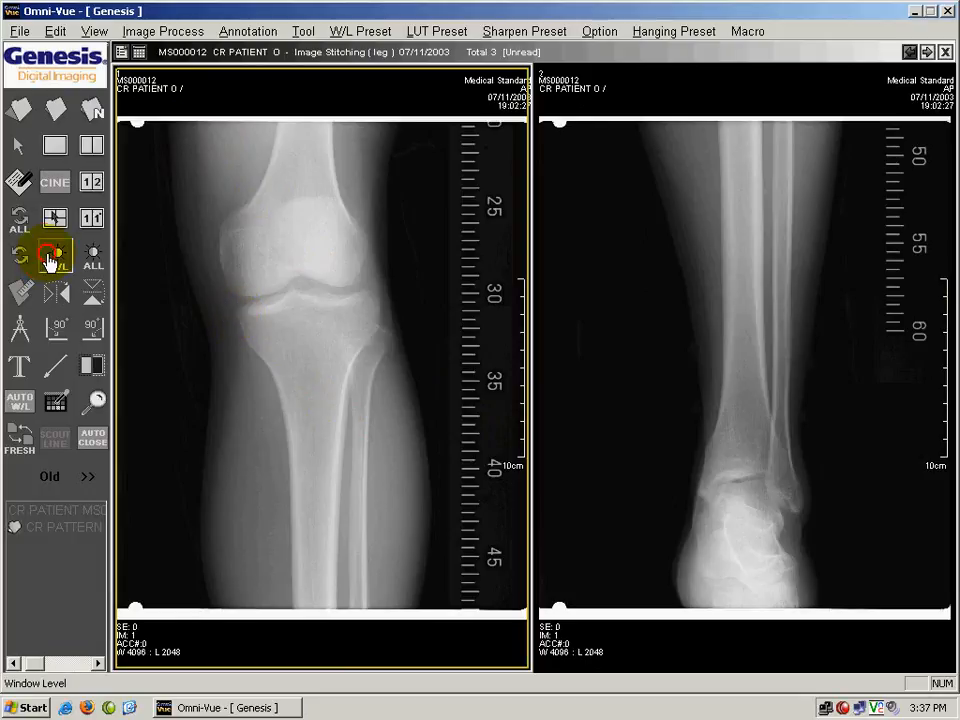
Adjust only the ankle image's window level to about W 1240, L 1694 and restore its original display.
drag(763, 308, 623, 439)
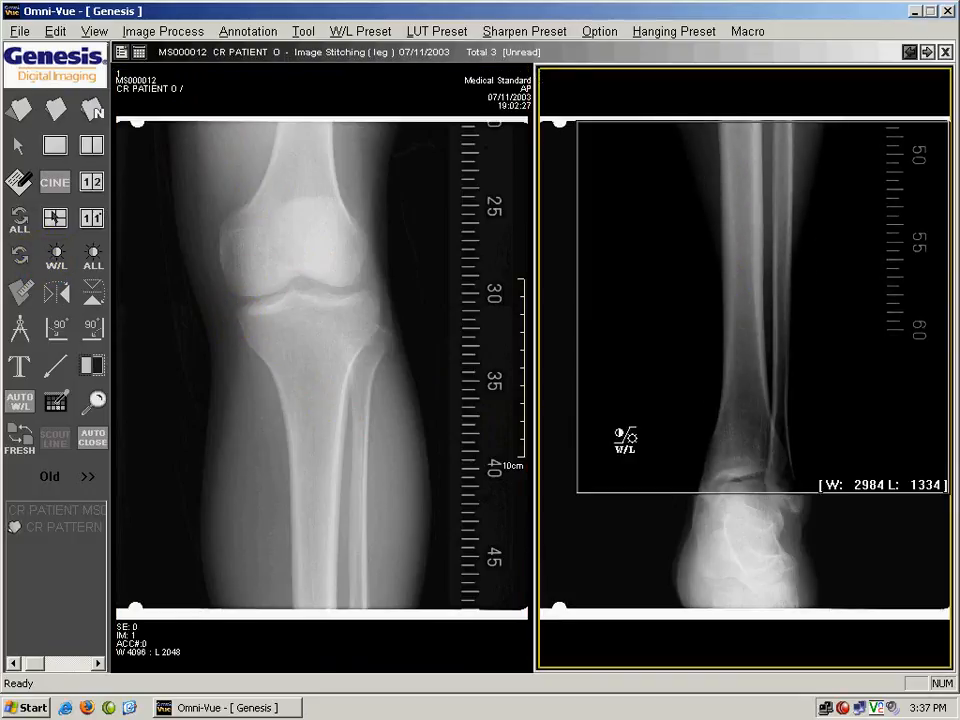
drag(793, 268, 671, 334)
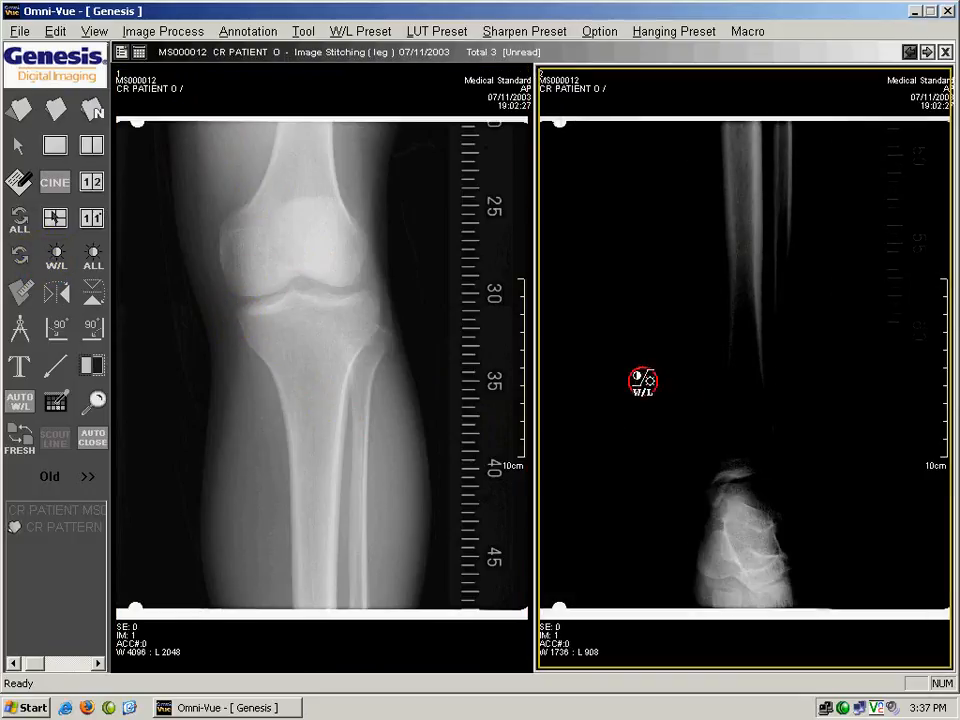
drag(645, 381, 801, 316)
drag(806, 373, 621, 404)
drag(862, 340, 725, 354)
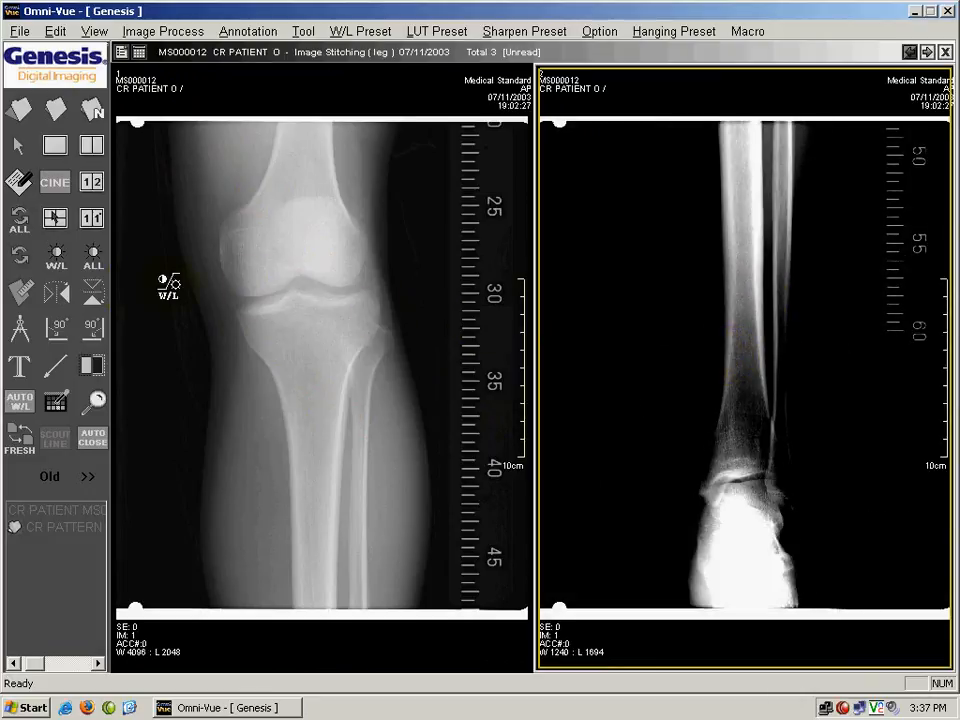
click(25, 262)
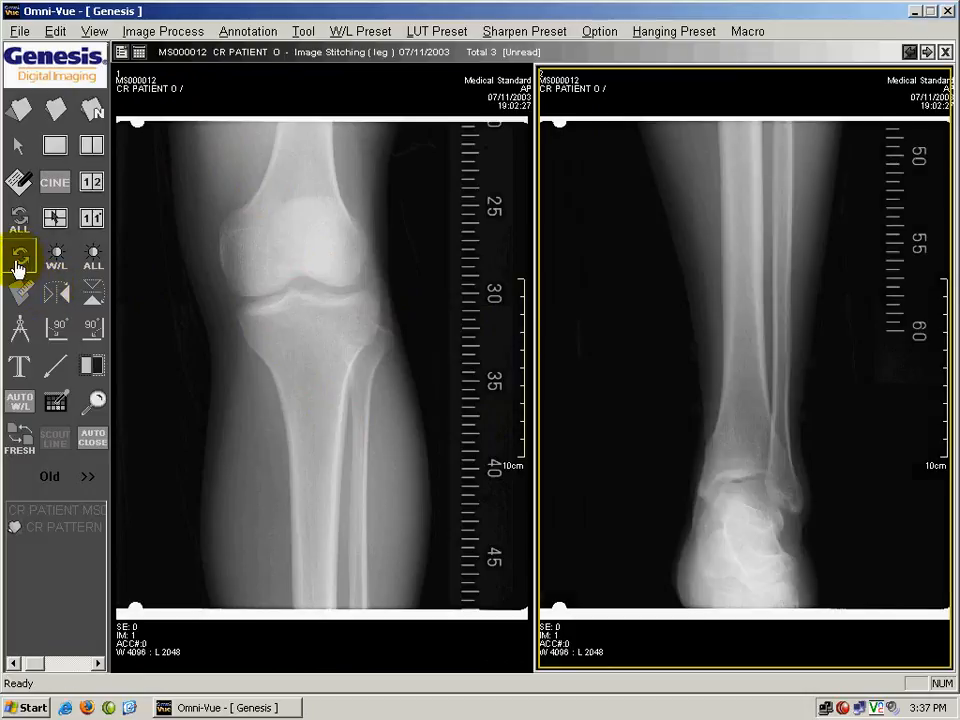
Adjust the window level of all images together to about W 2656, L 3800.
click(92, 262)
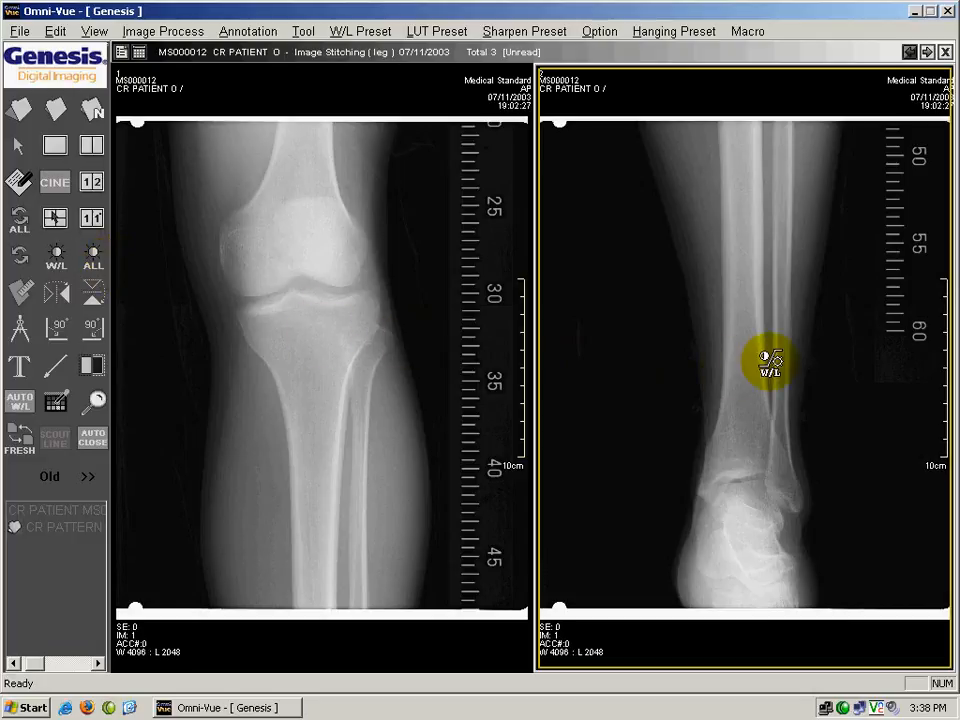
drag(765, 358, 628, 165)
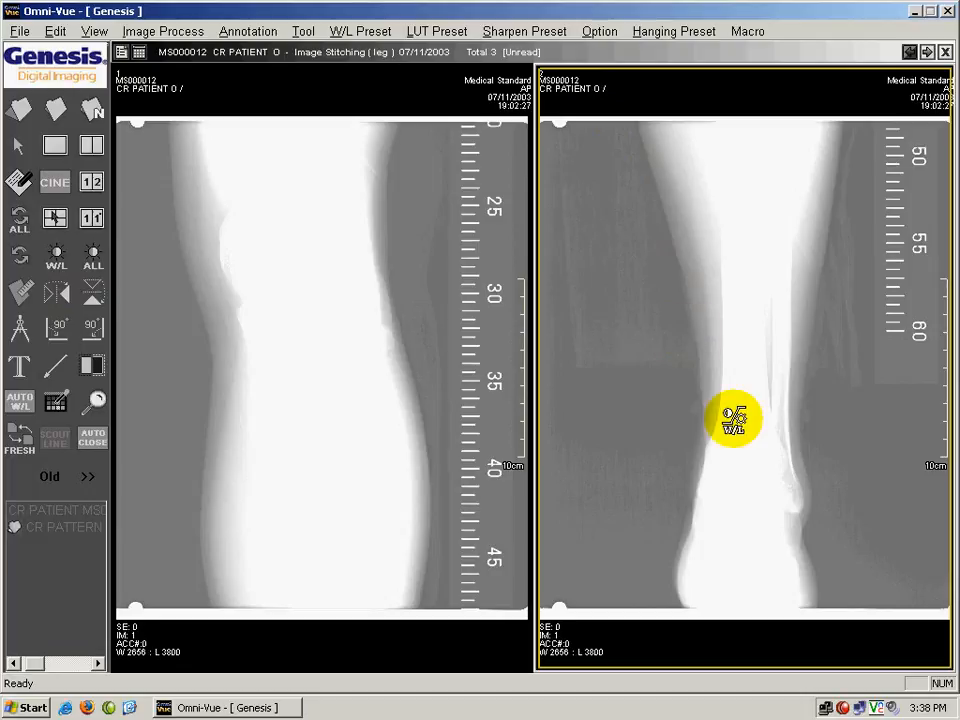
Adjust the window level of all images together to about W 2712, L 452 and restore the original display of all images.
drag(735, 264, 724, 458)
drag(731, 238, 746, 369)
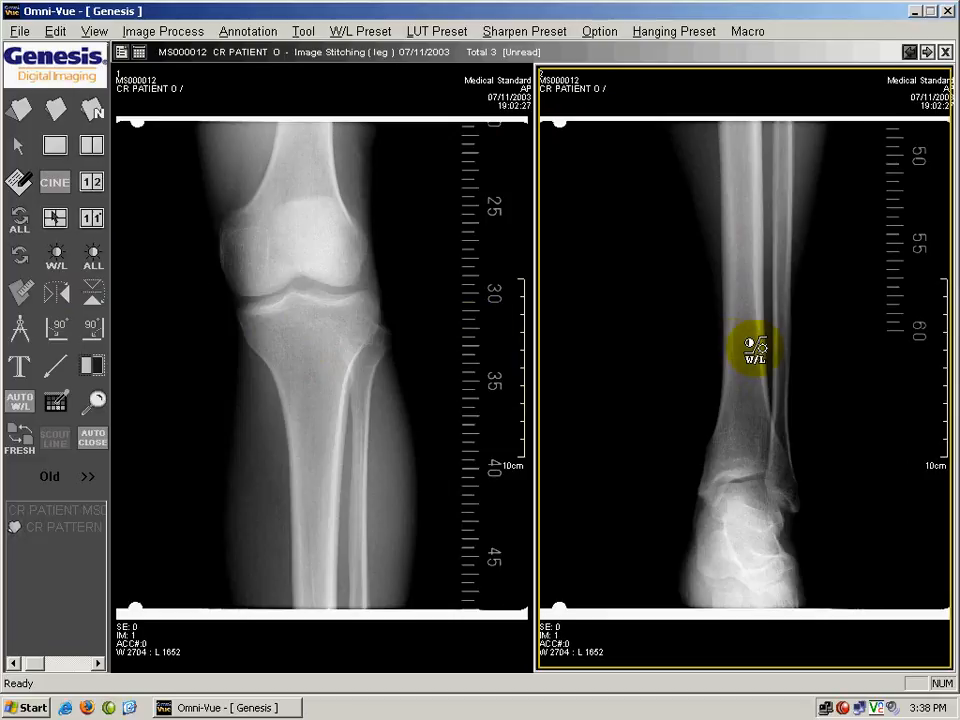
drag(752, 345, 746, 467)
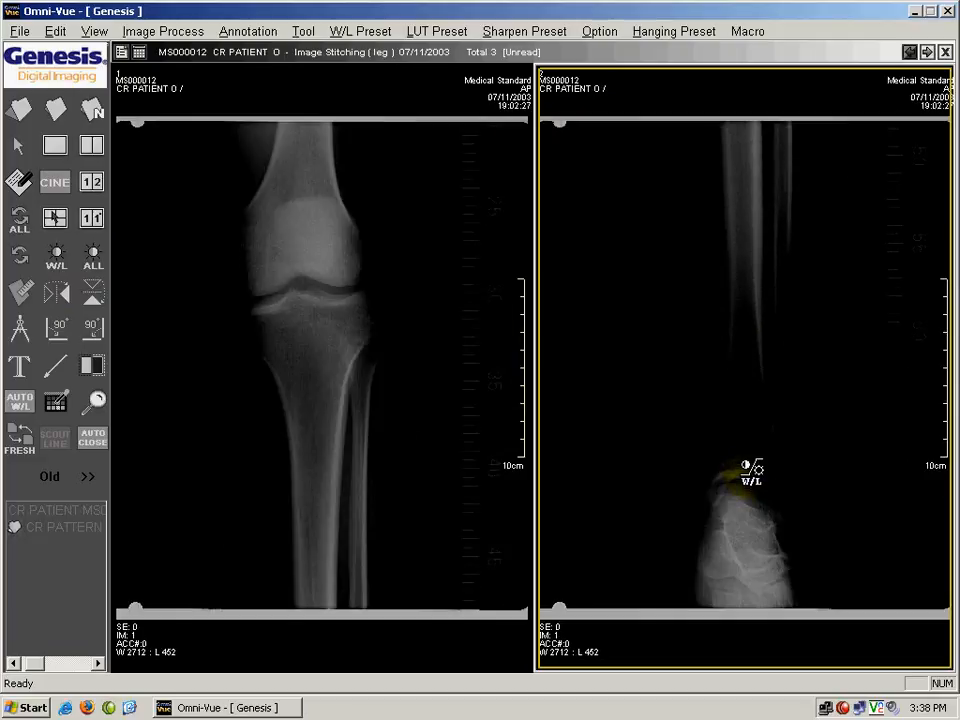
click(19, 226)
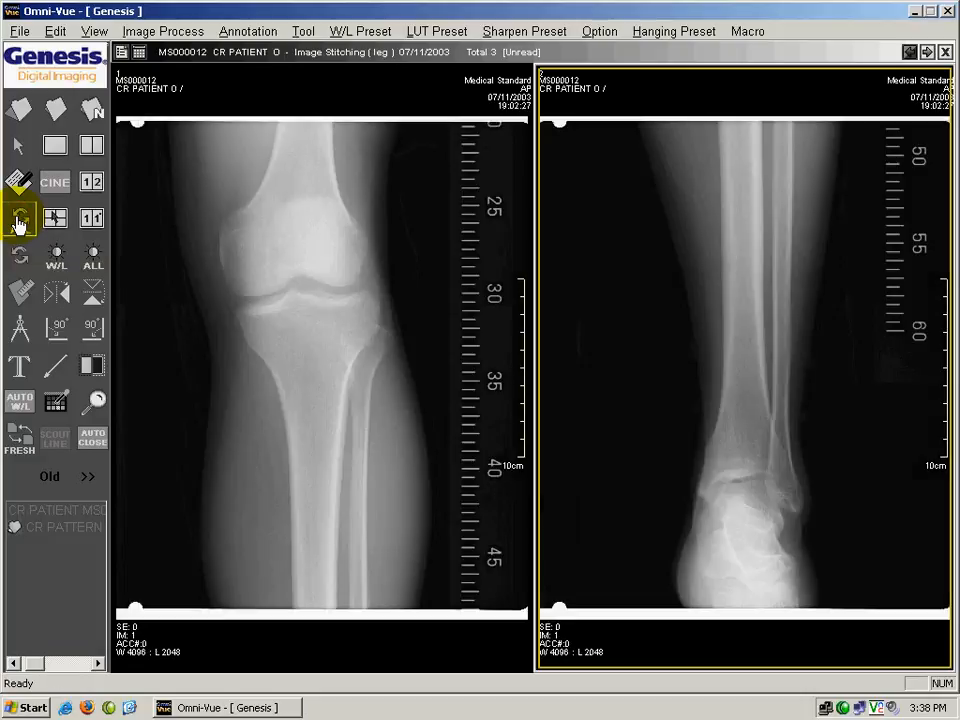
Show the ankle image alone in a 1 x 1 layout and switch back to normal mode.
click(139, 51)
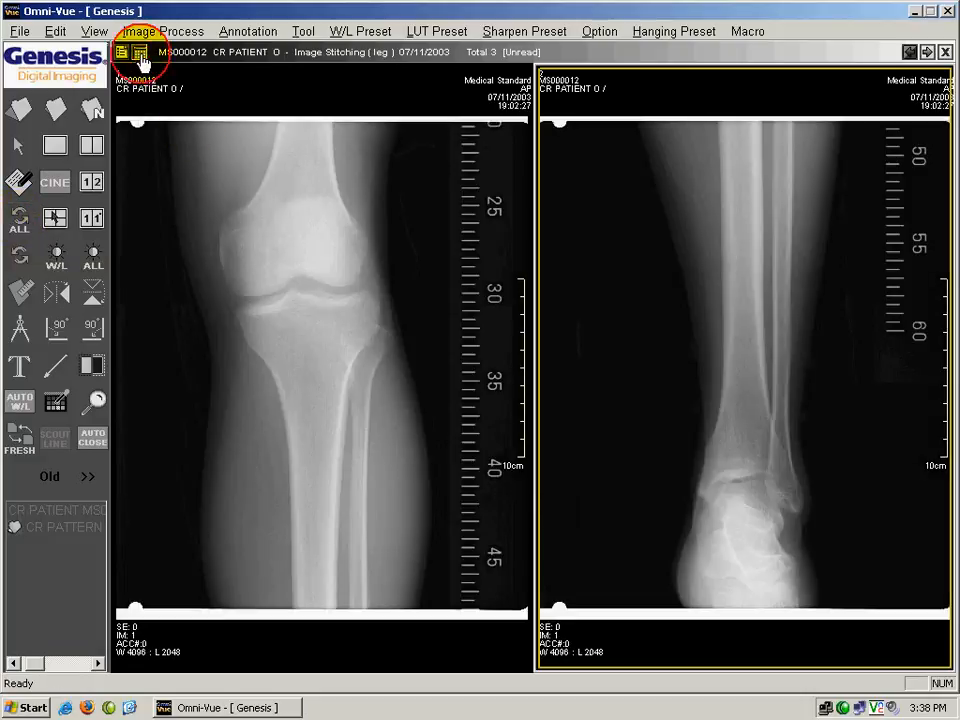
click(143, 82)
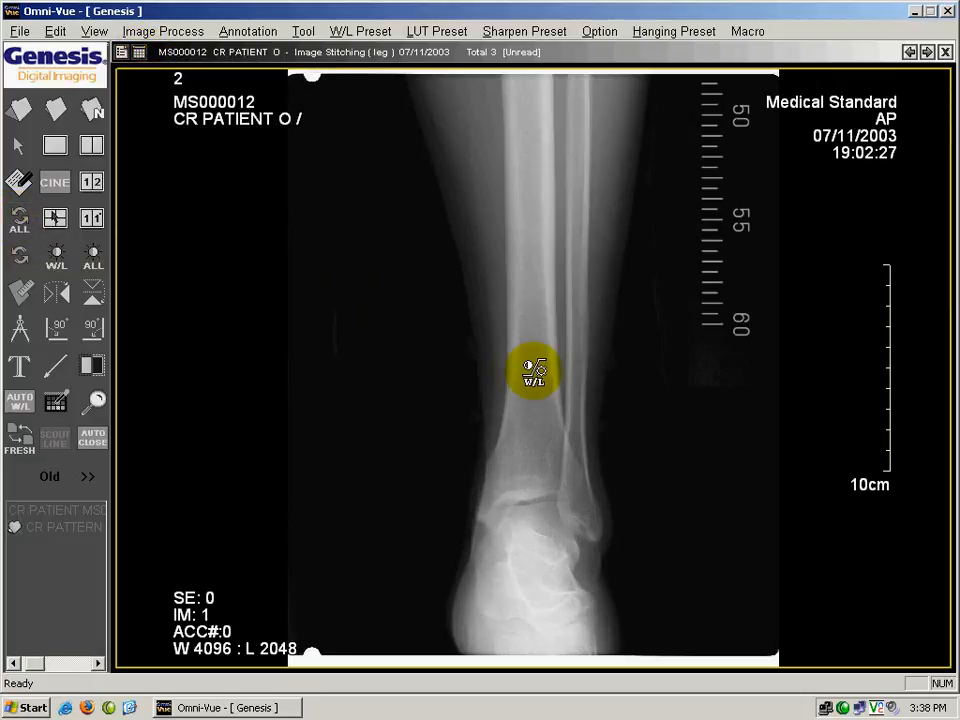
click(21, 149)
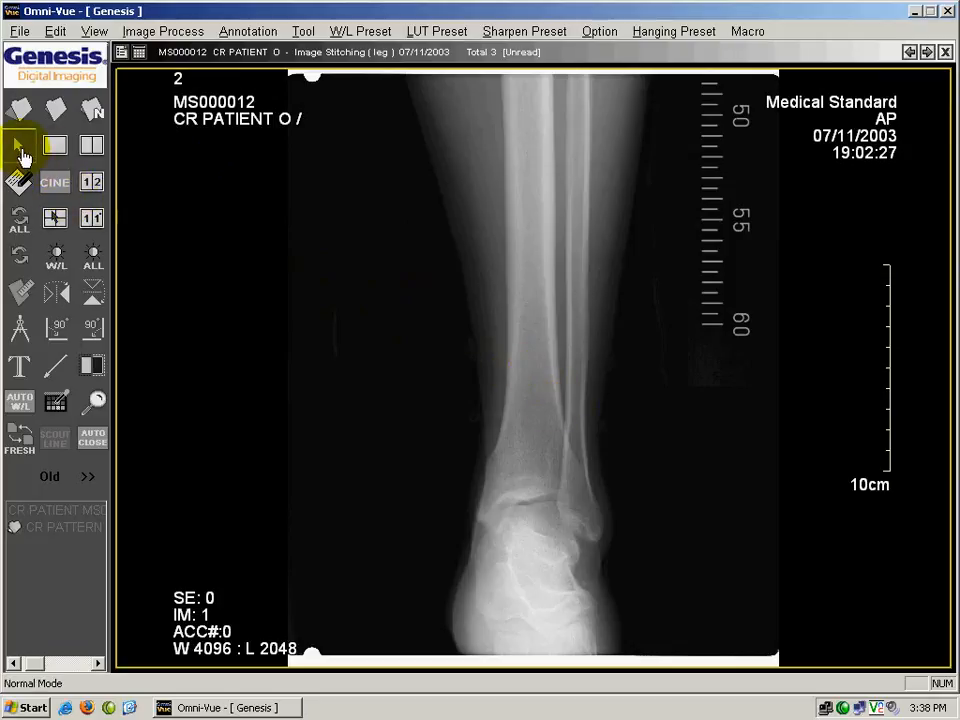
click(22, 150)
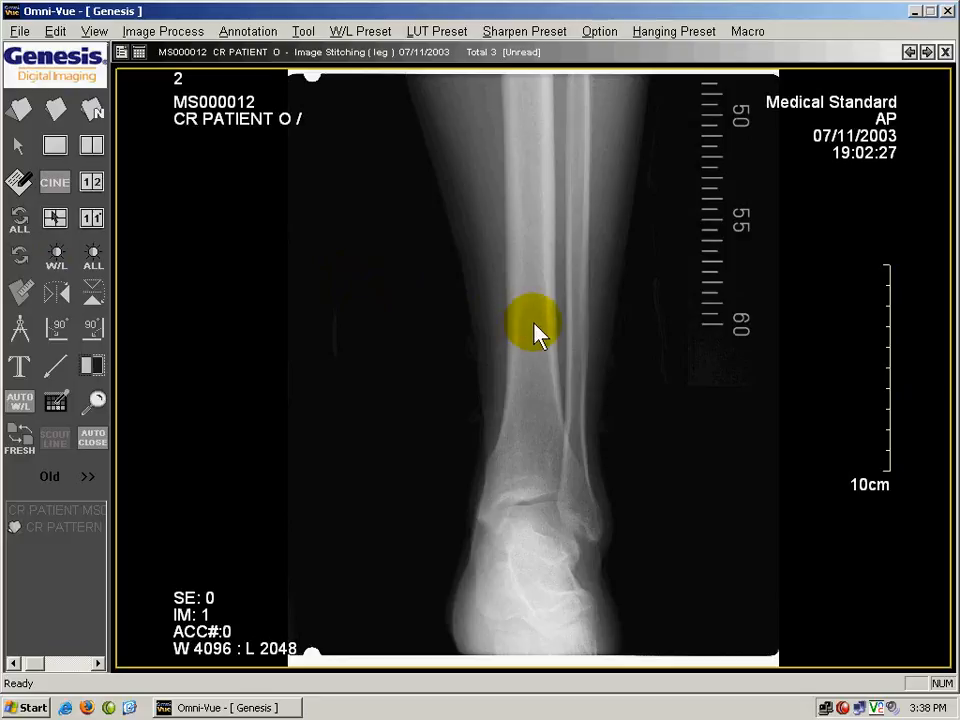
Adjust the ankle image's window level to about W 5248, L 2102 in normal mode and restore its original display.
drag(527, 326, 810, 321)
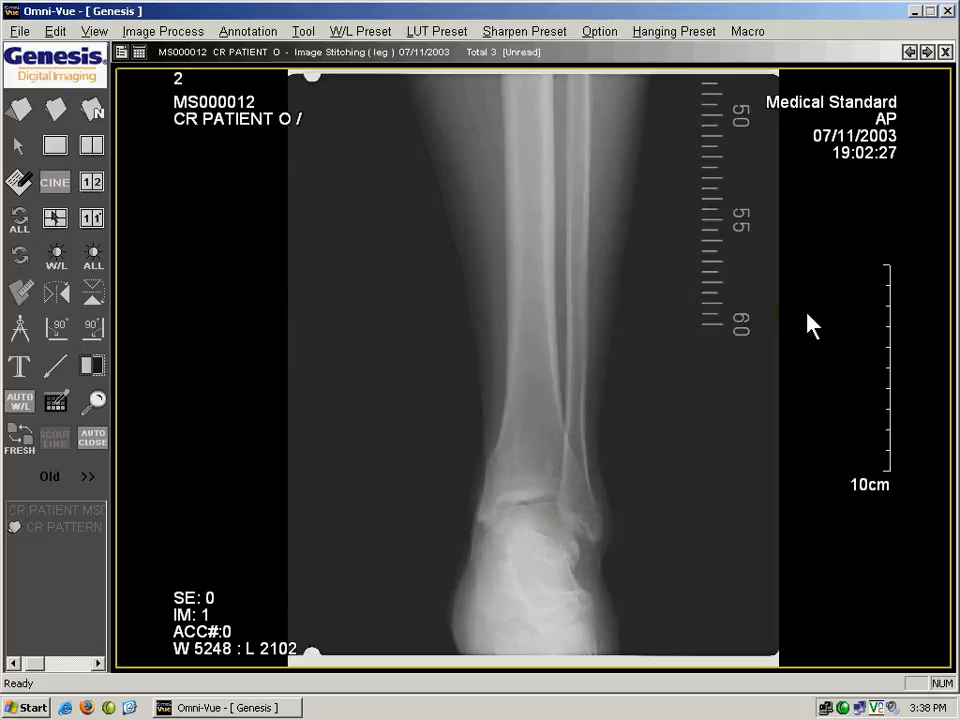
click(21, 260)
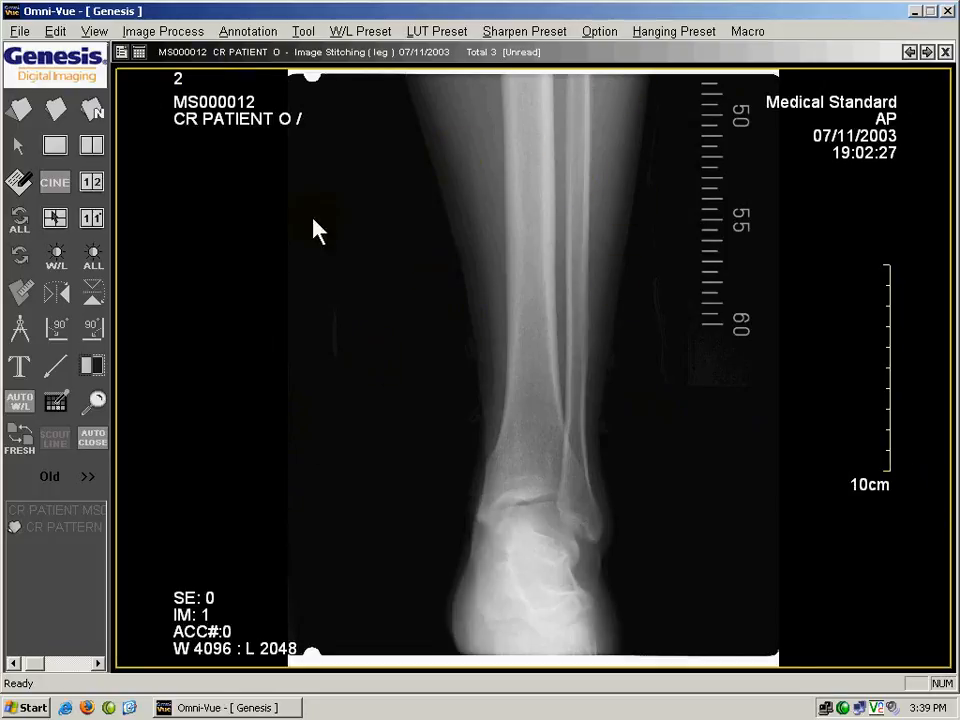
Flip the ankle image horizontally and vertically, rotate it 90° counterclockwise once and clockwise twice, and restore its original display.
click(57, 299)
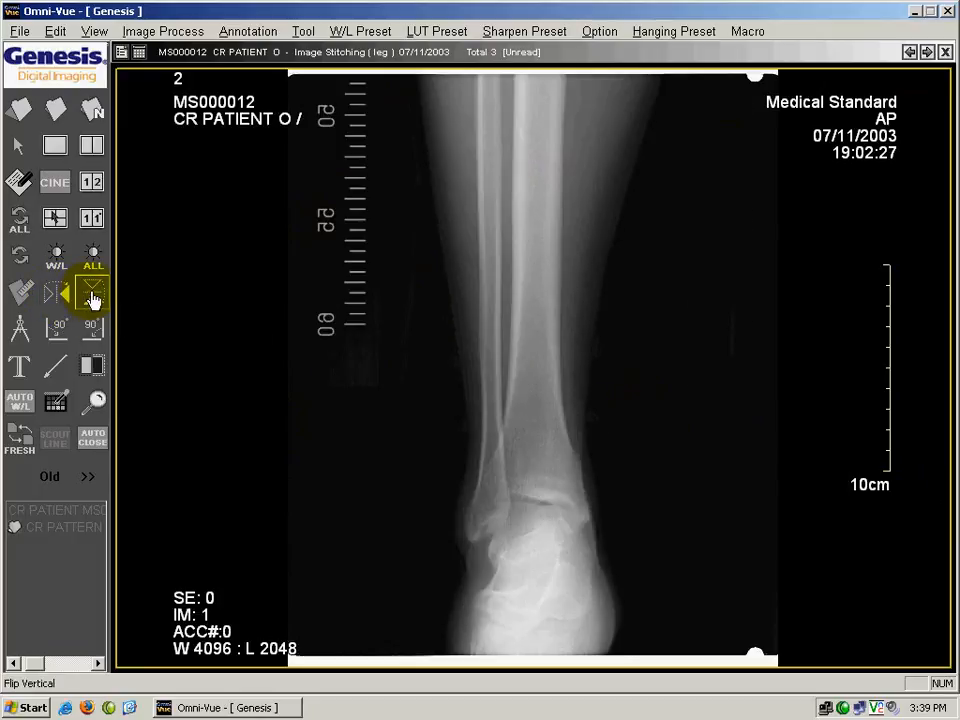
click(92, 297)
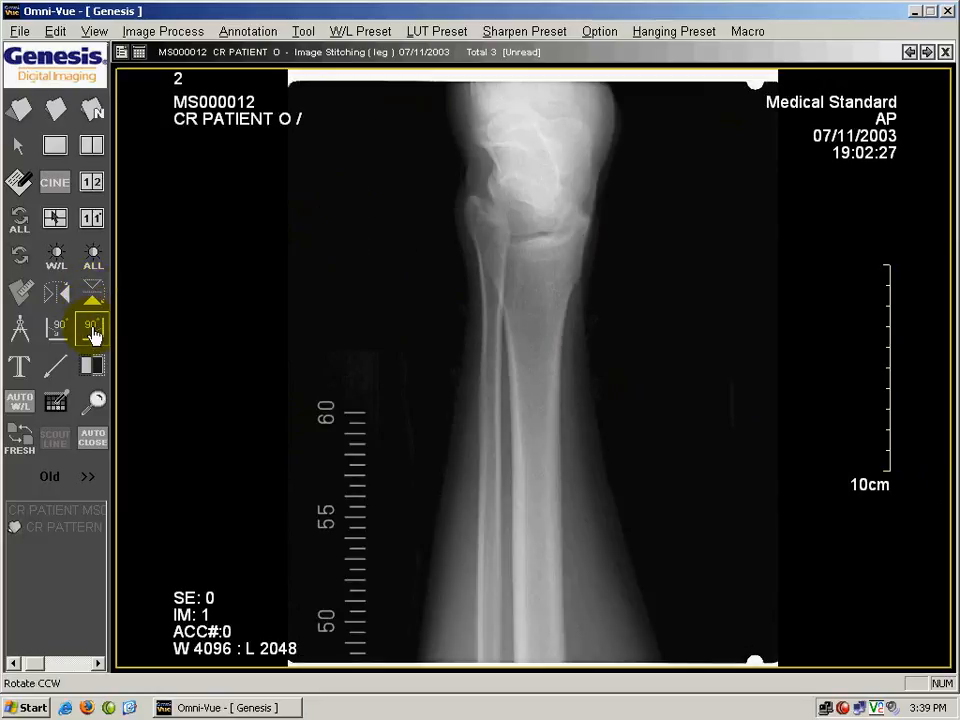
click(92, 333)
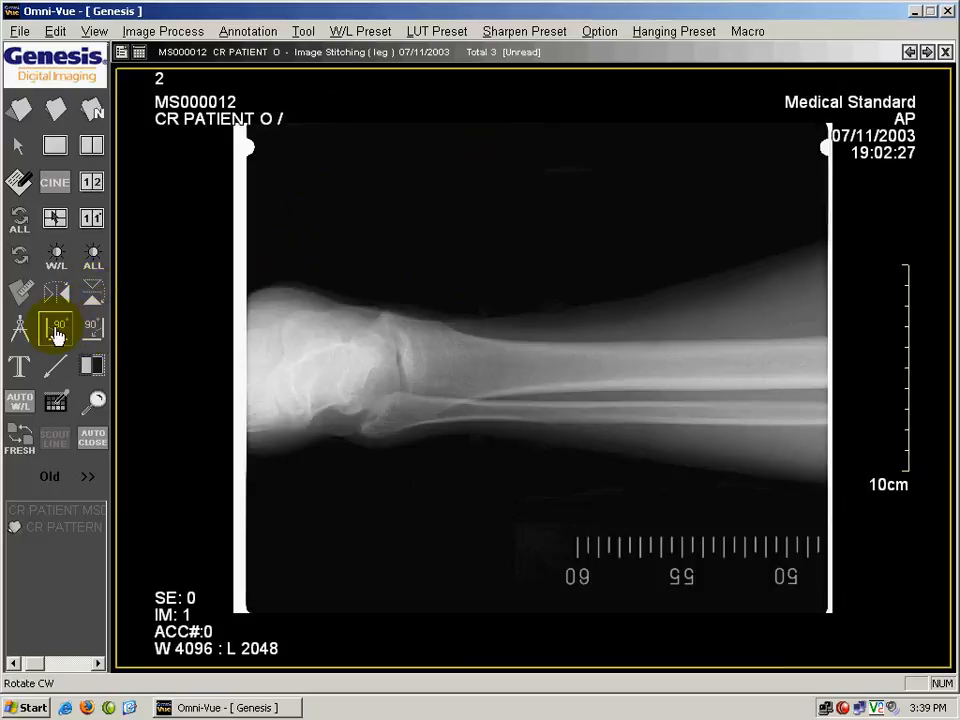
click(56, 333)
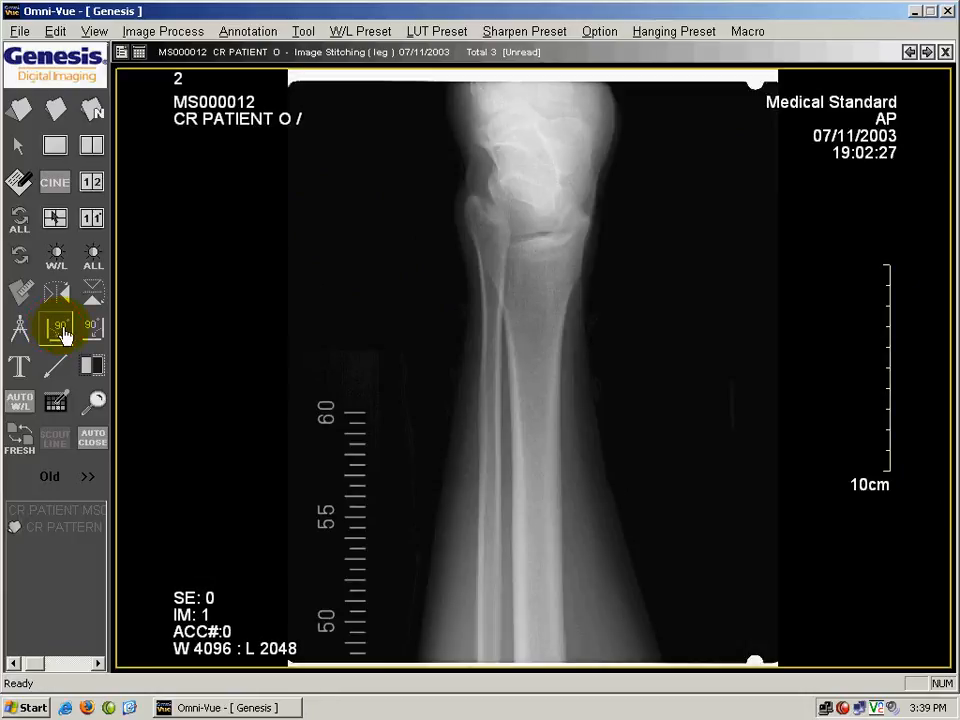
click(56, 333)
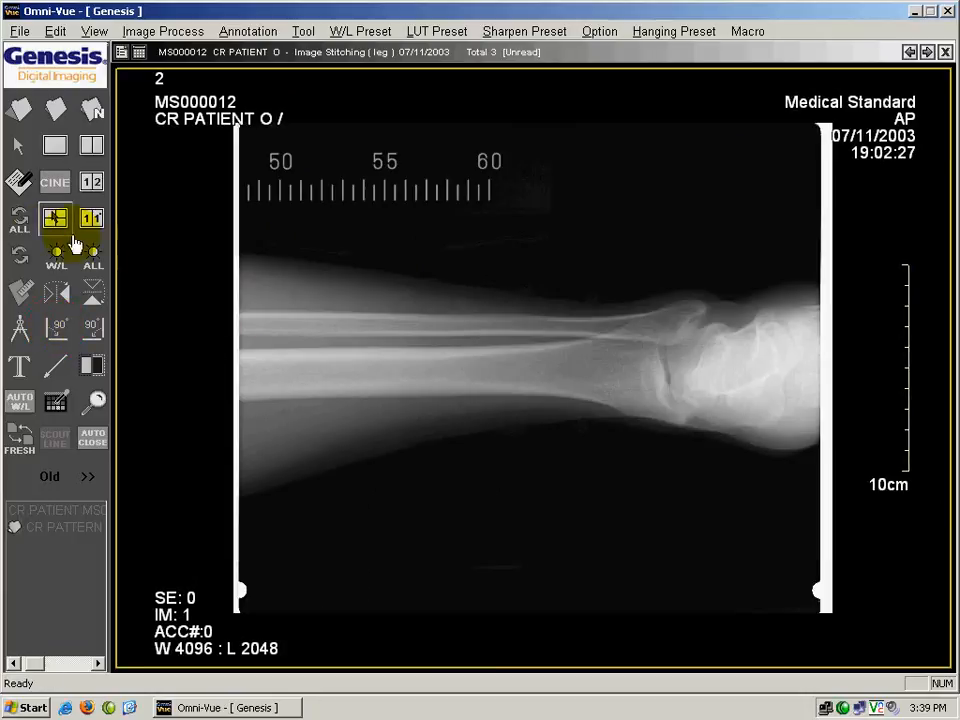
click(21, 258)
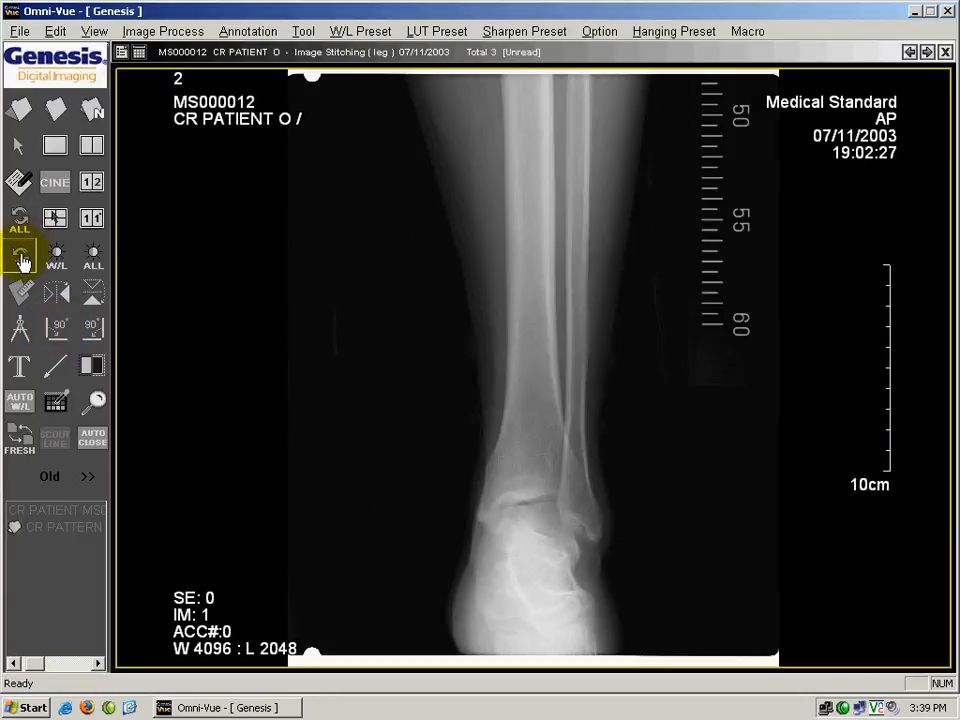
Show the three leg images side by side in a 1 x 3 layout.
click(140, 51)
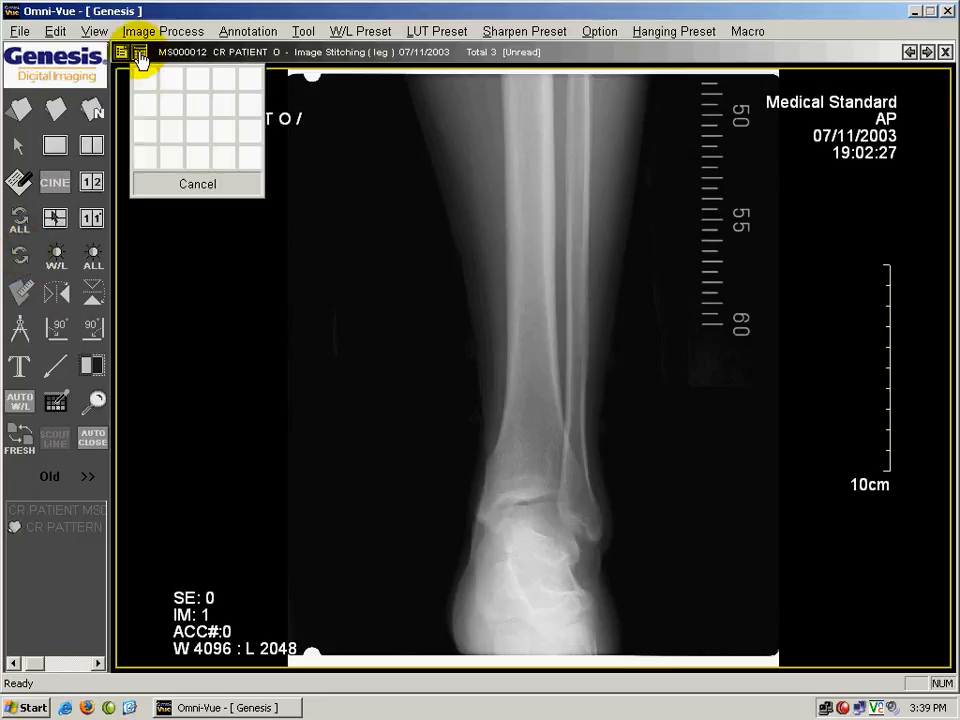
click(200, 80)
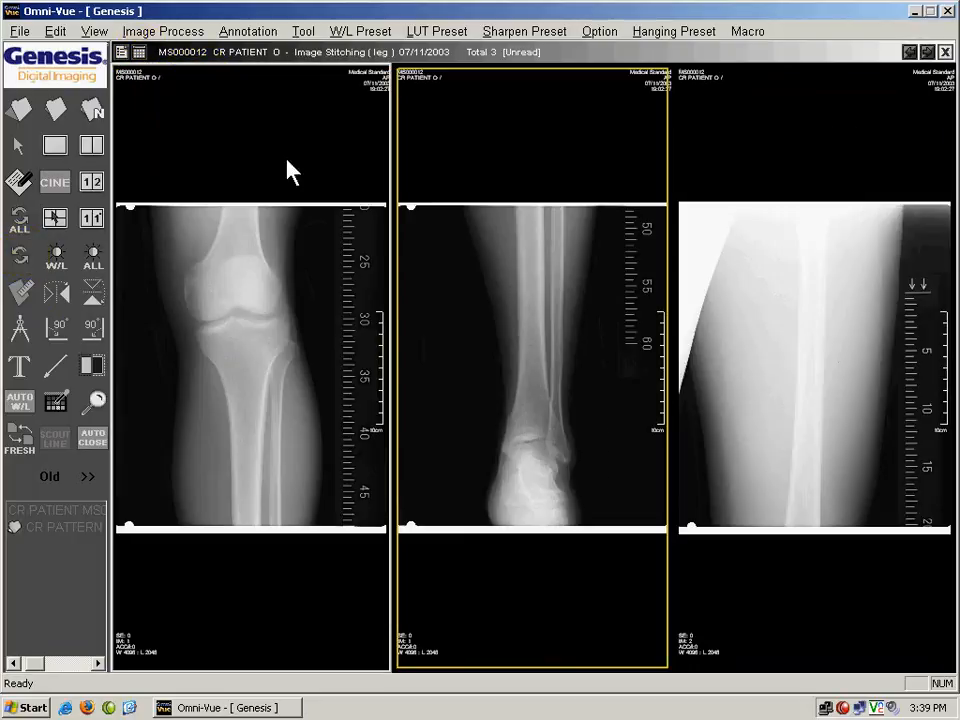
Invert the grayscale of only the ankle image and restore its original display.
click(537, 291)
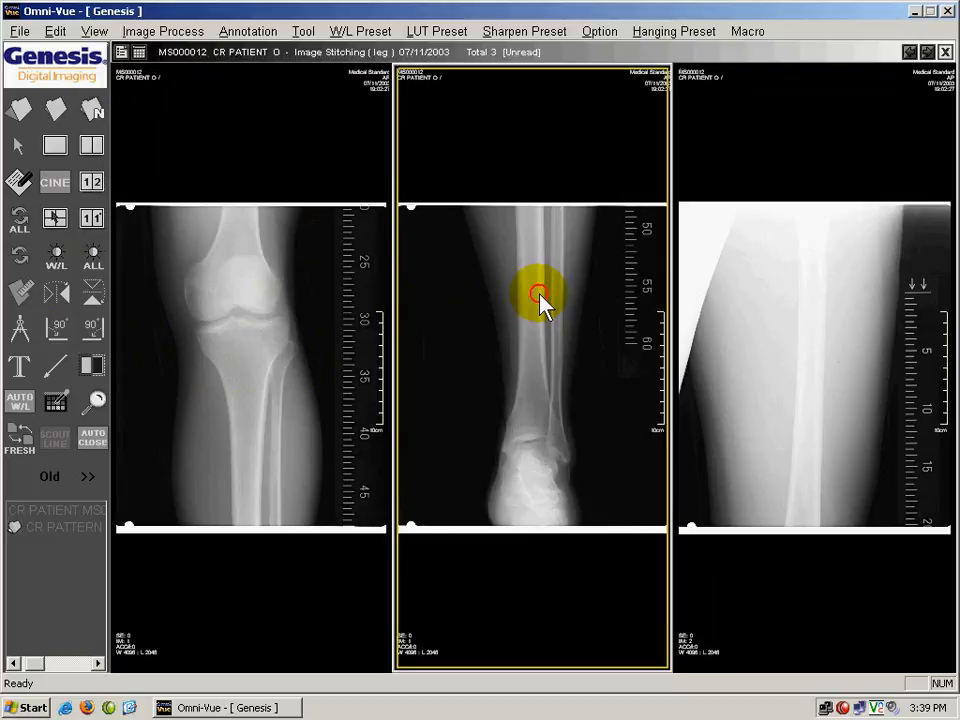
click(97, 366)
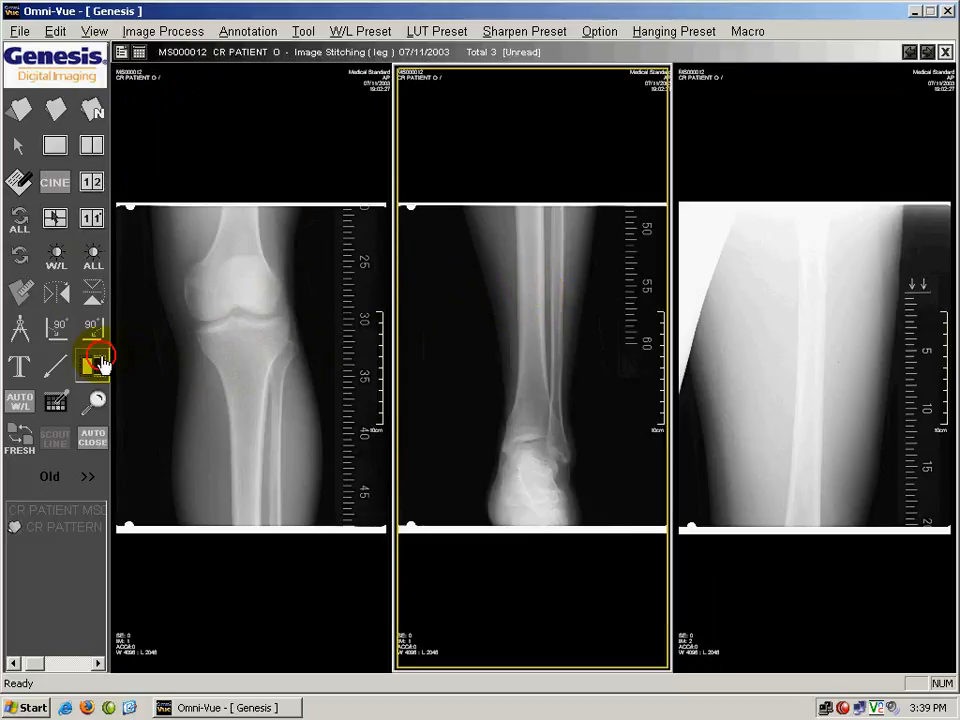
click(254, 340)
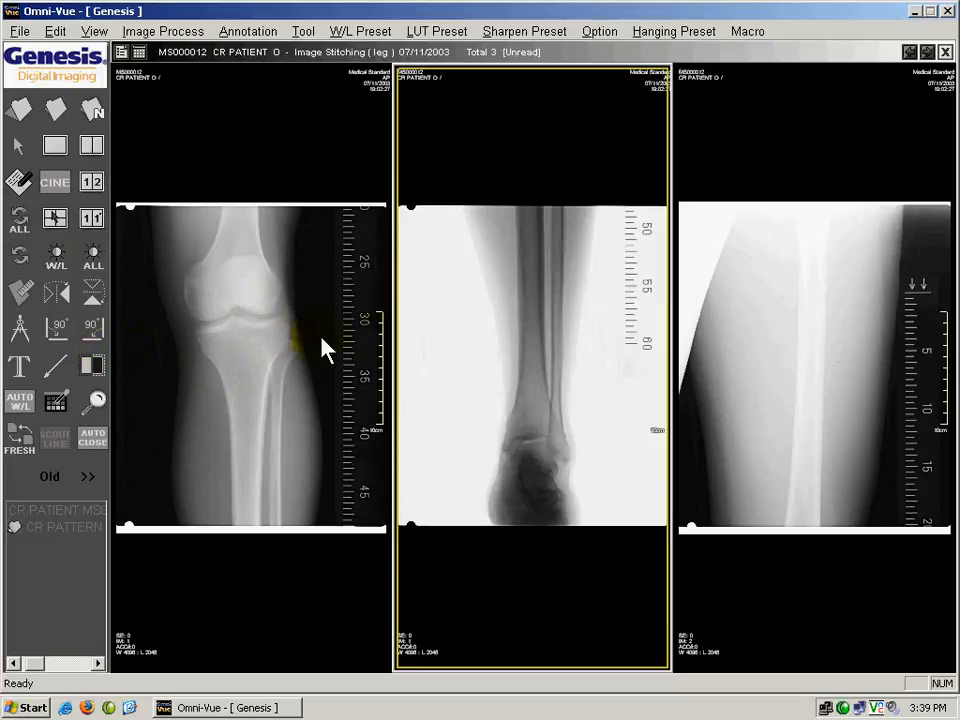
click(17, 260)
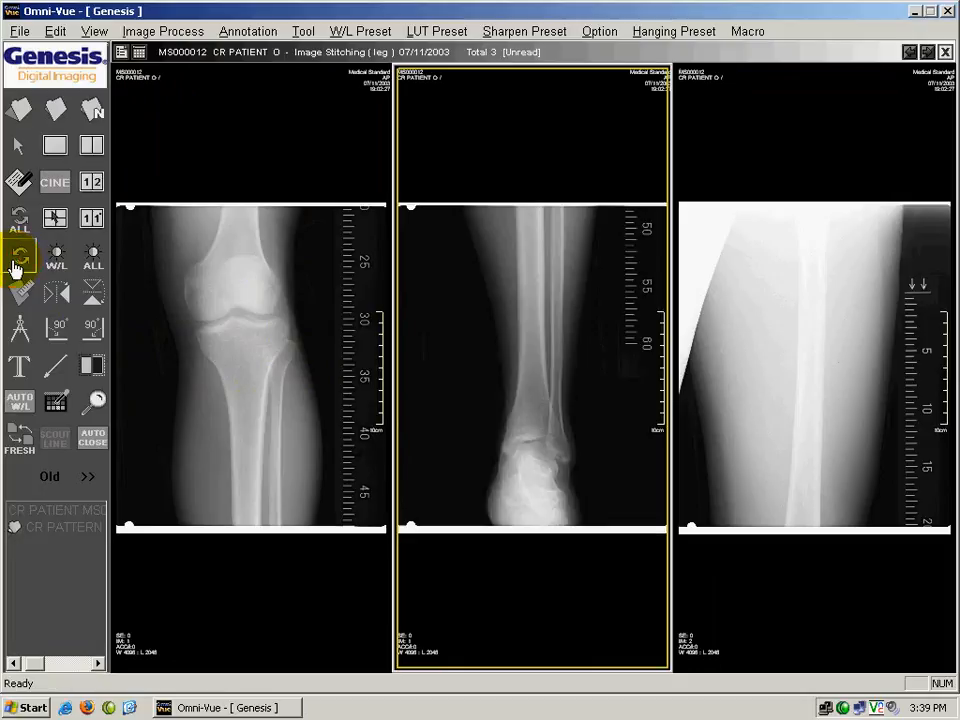
Show the knee image alone in a 1 x 1 layout.
click(230, 345)
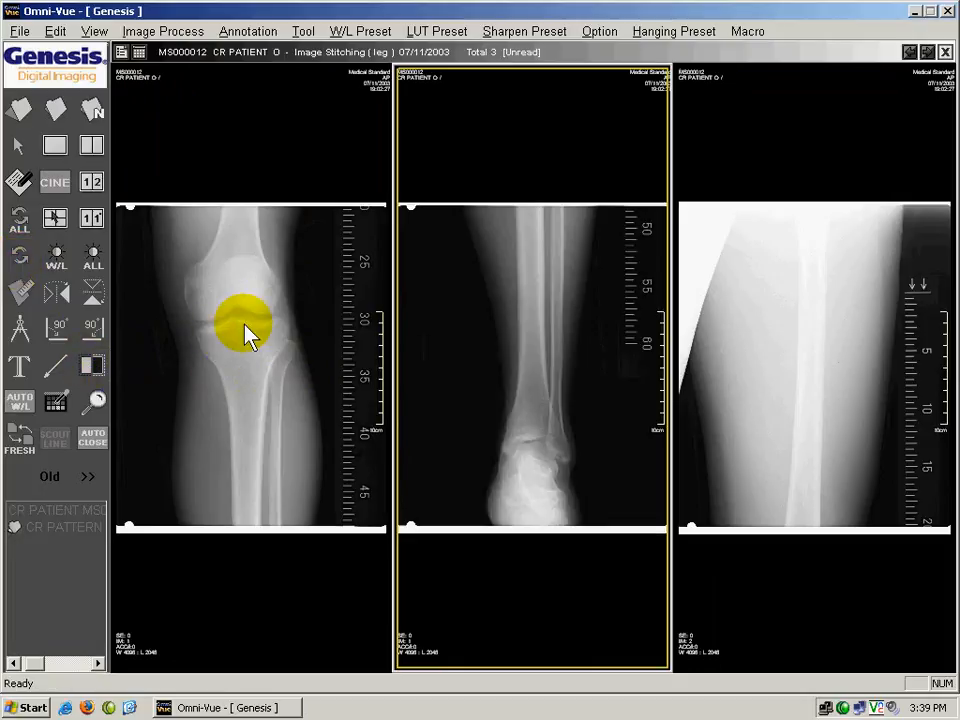
click(121, 50)
click(140, 82)
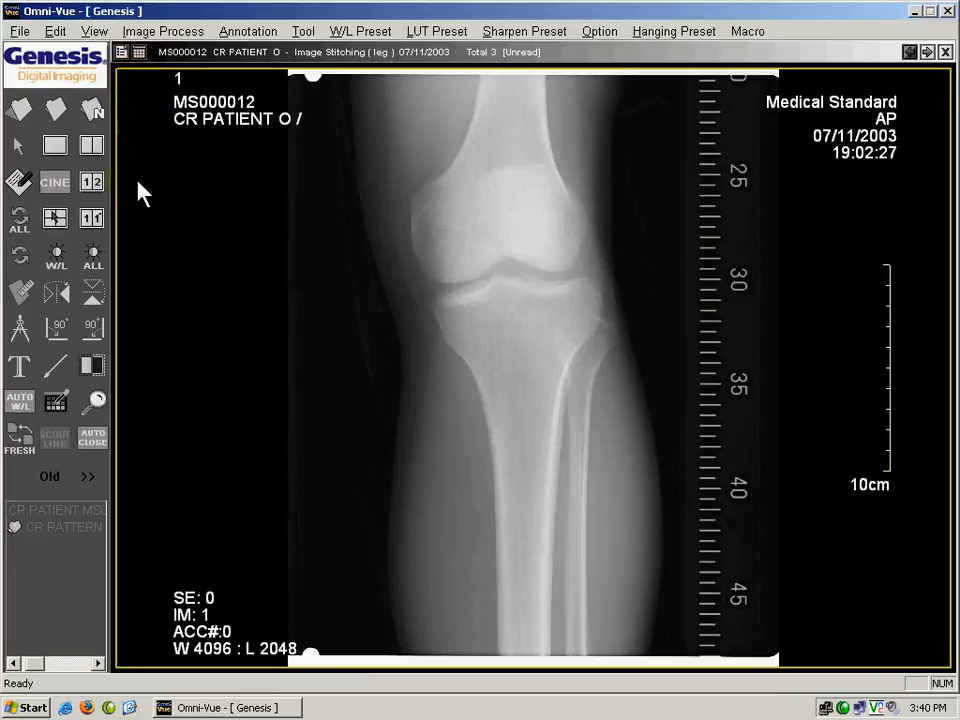
Add the text annotation "THIS IS WHERE YOU TYPE" across the upper part of the knee image.
click(20, 368)
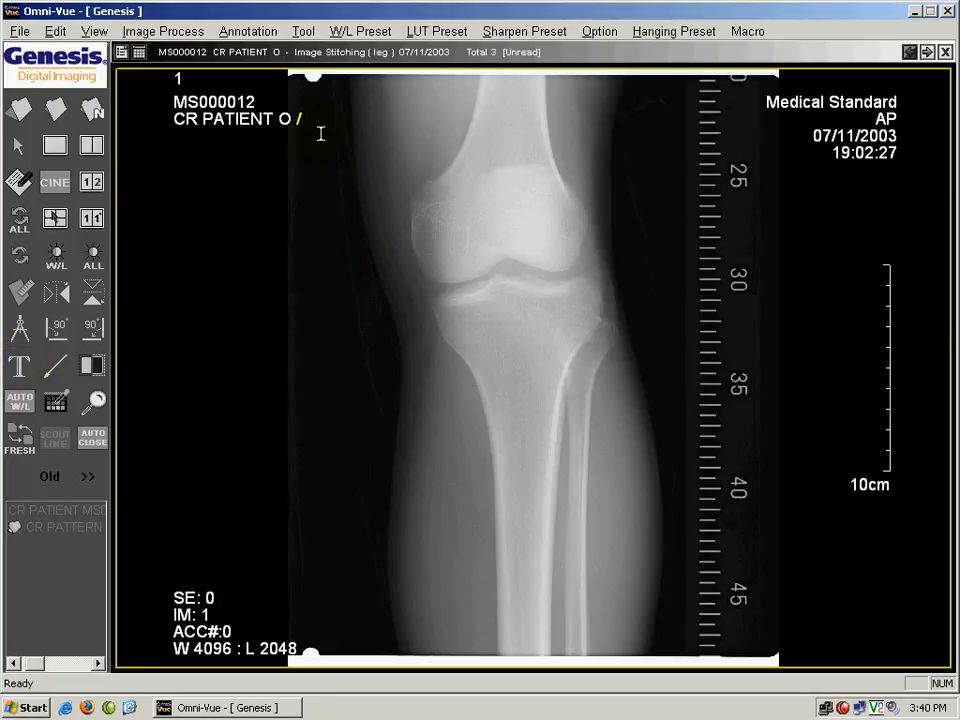
mouse_move(321, 133)
mouse_down()
mouse_move(413, 205)
mouse_move(533, 212)
mouse_up()
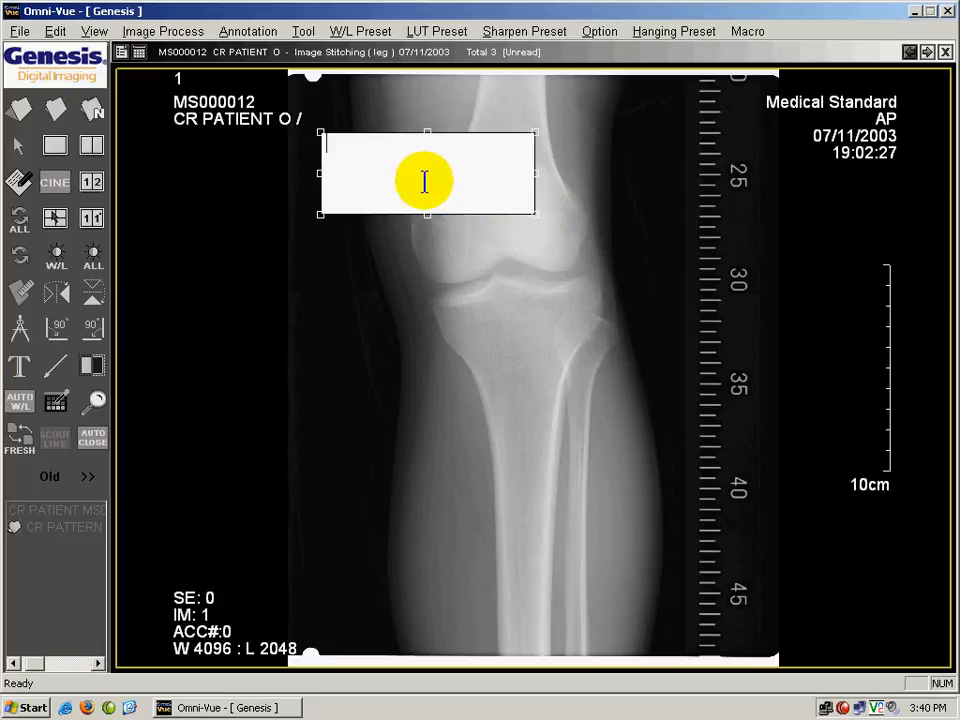
text(THIS IS WHERE YOU TYPE)
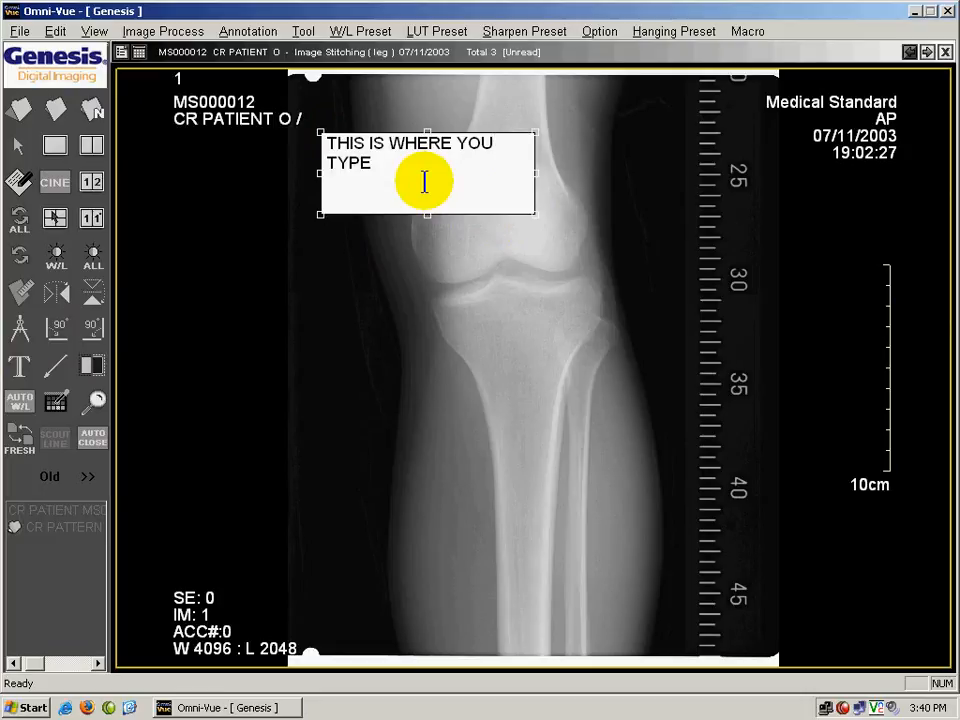
click(636, 462)
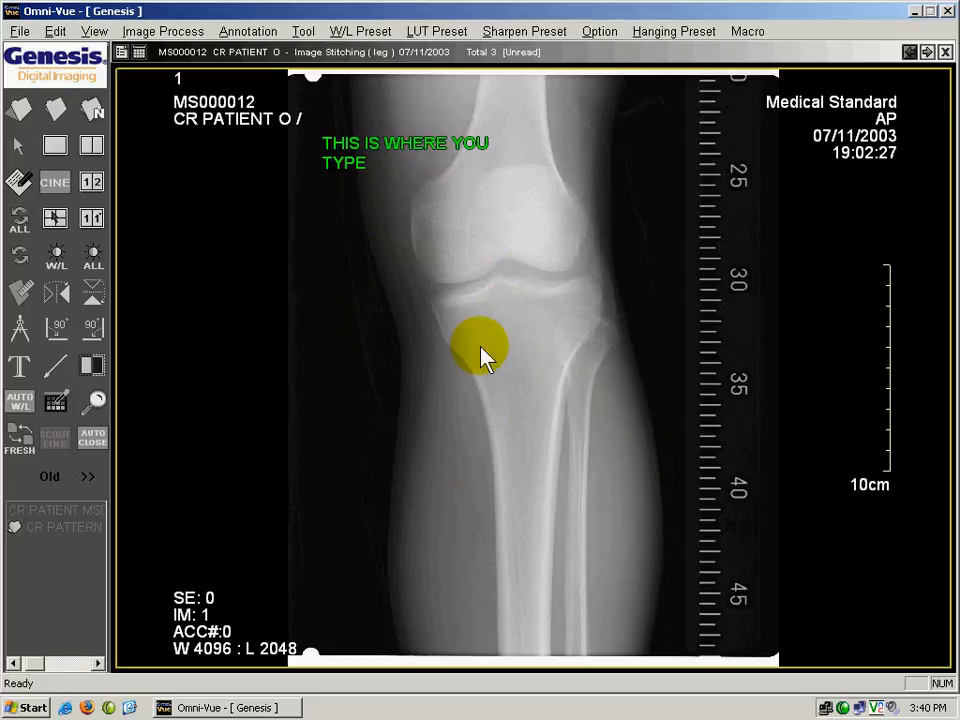
Widen the annotation's text box to fit the text on one line and move the annotation down over the lower leg.
double_click(365, 172)
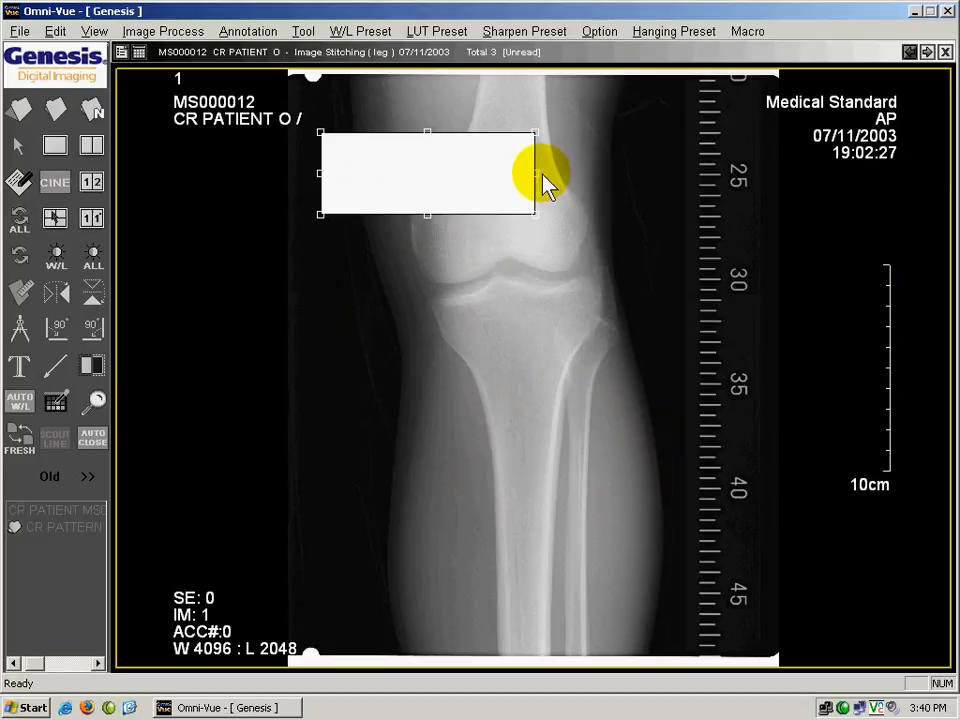
drag(537, 180, 640, 185)
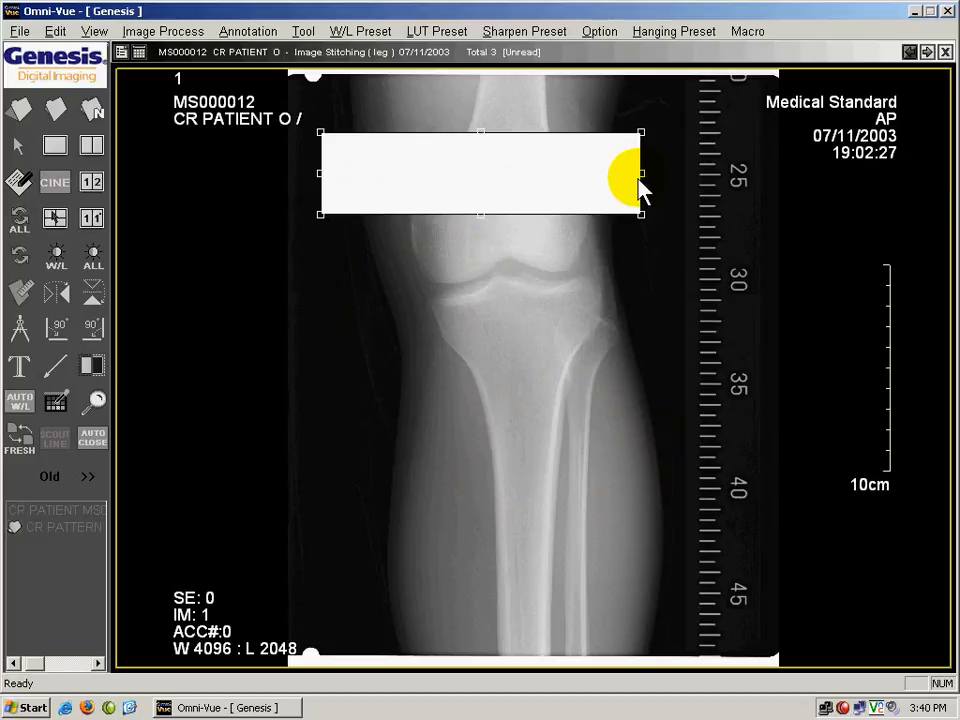
click(358, 390)
mouse_move(422, 145)
mouse_down()
mouse_move(456, 225)
mouse_move(534, 561)
mouse_up()
click(567, 292)
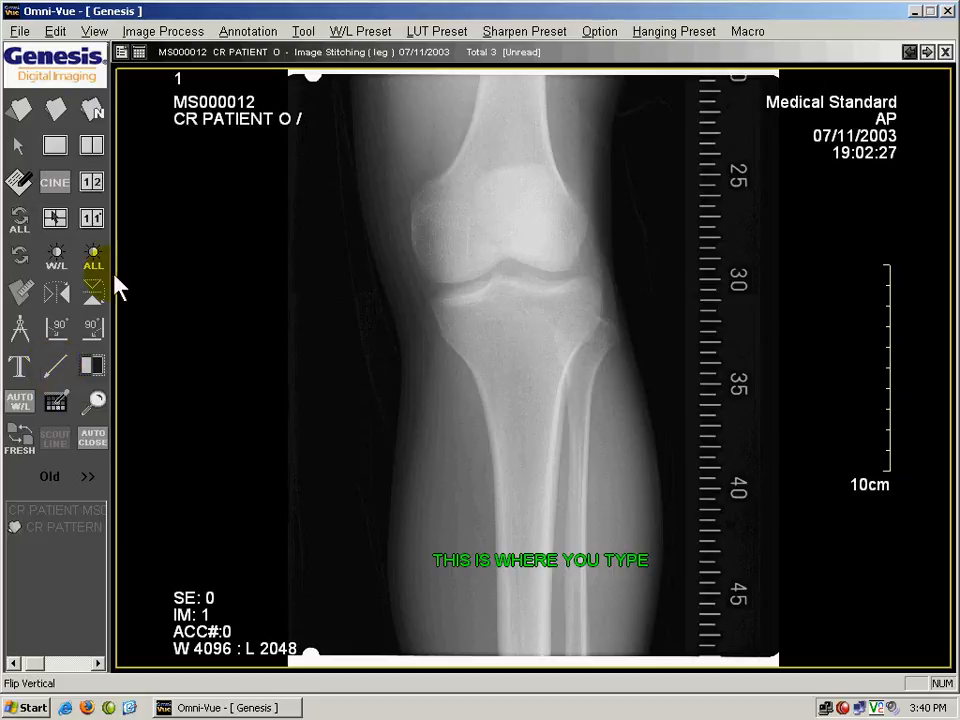
Draw an arrow line running diagonally up from beside the lower leg to the middle of the knee joint.
click(62, 368)
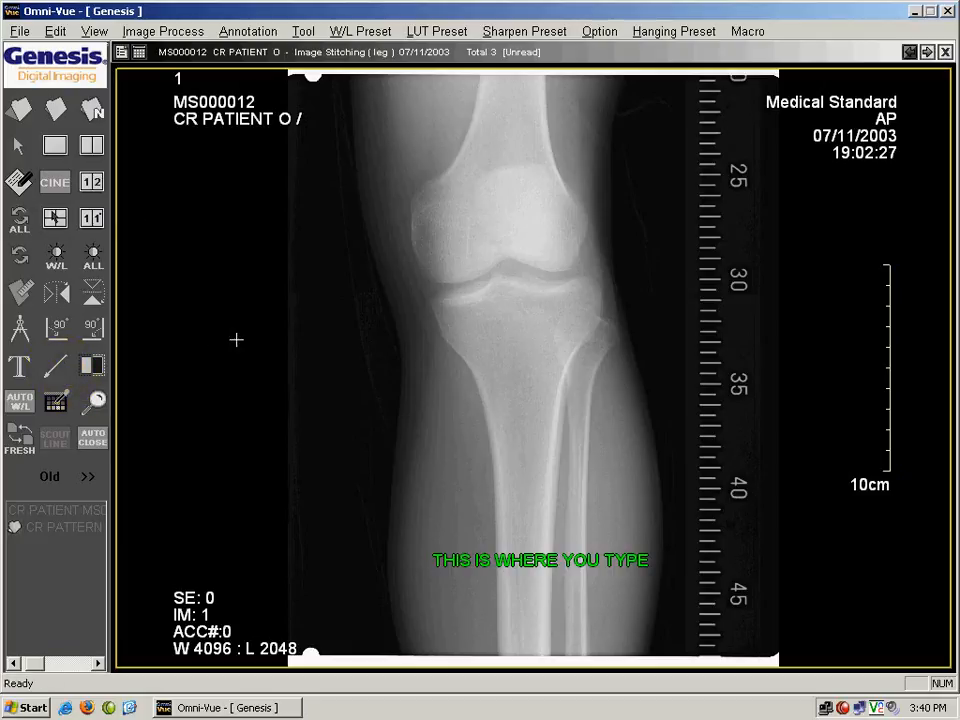
mouse_move(506, 254)
mouse_down()
mouse_move(381, 435)
mouse_move(350, 446)
mouse_up()
click(537, 388)
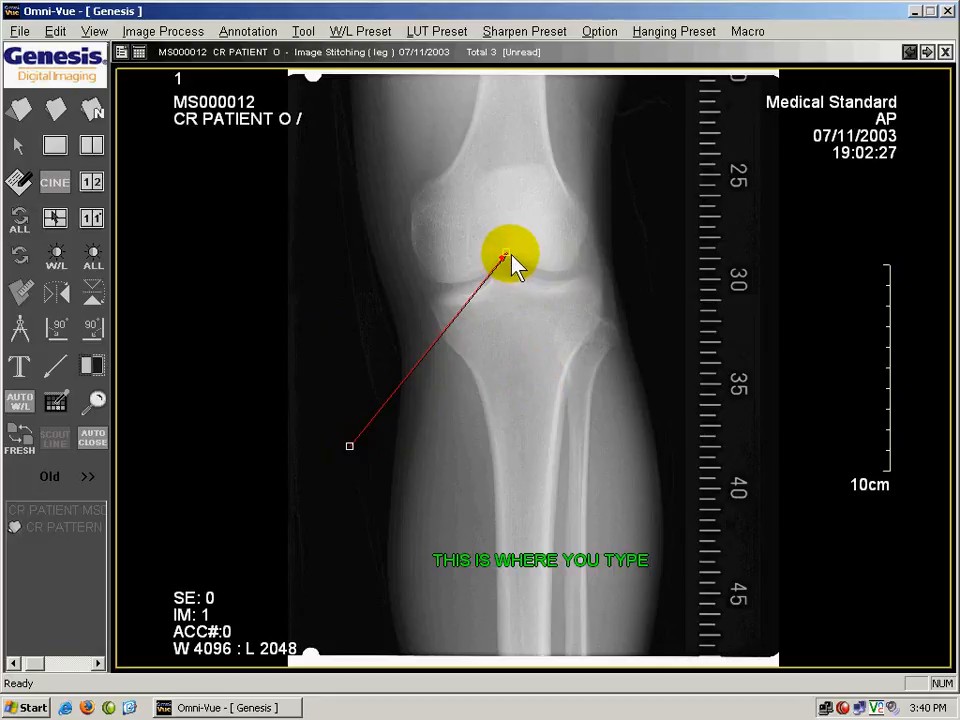
Reposition both ends of the arrow so it runs from beside the knee to the lower end of the femur.
drag(507, 257, 498, 413)
drag(350, 445, 352, 309)
drag(508, 414, 491, 245)
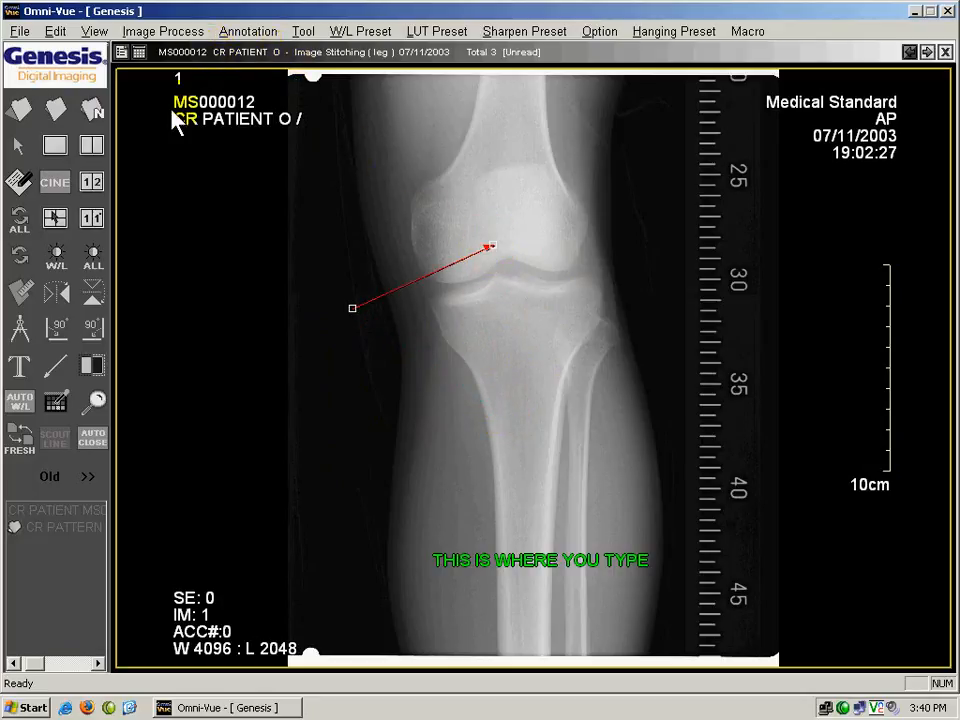
Draw a rectangular ROI around the knee joint, enclosing the lower end of the femur and the top of the tibia.
click(246, 33)
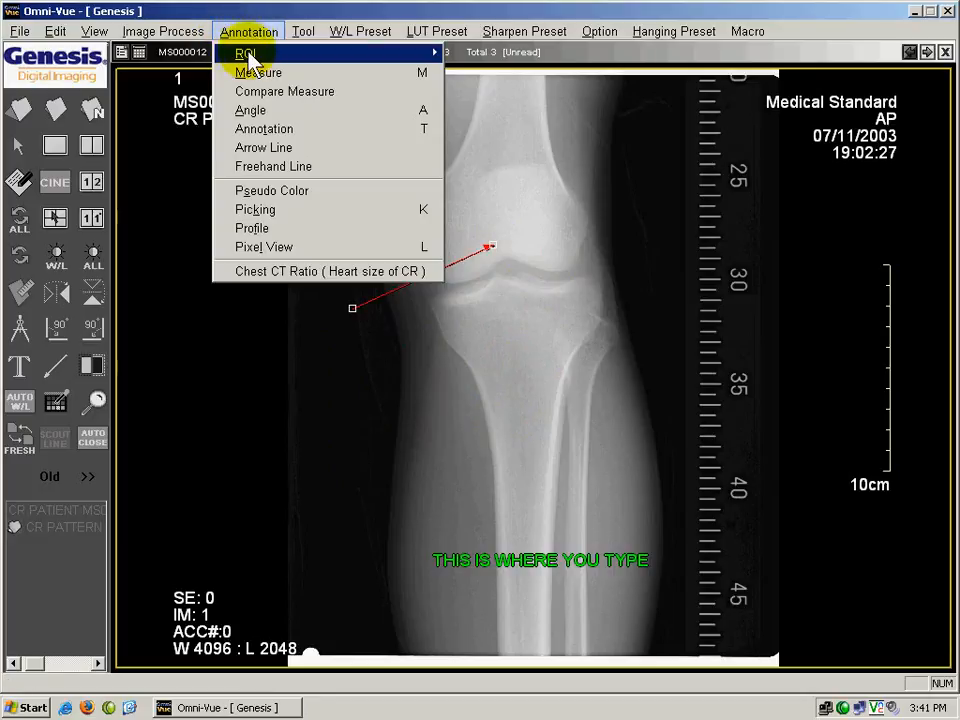
mouse_move(437, 55)
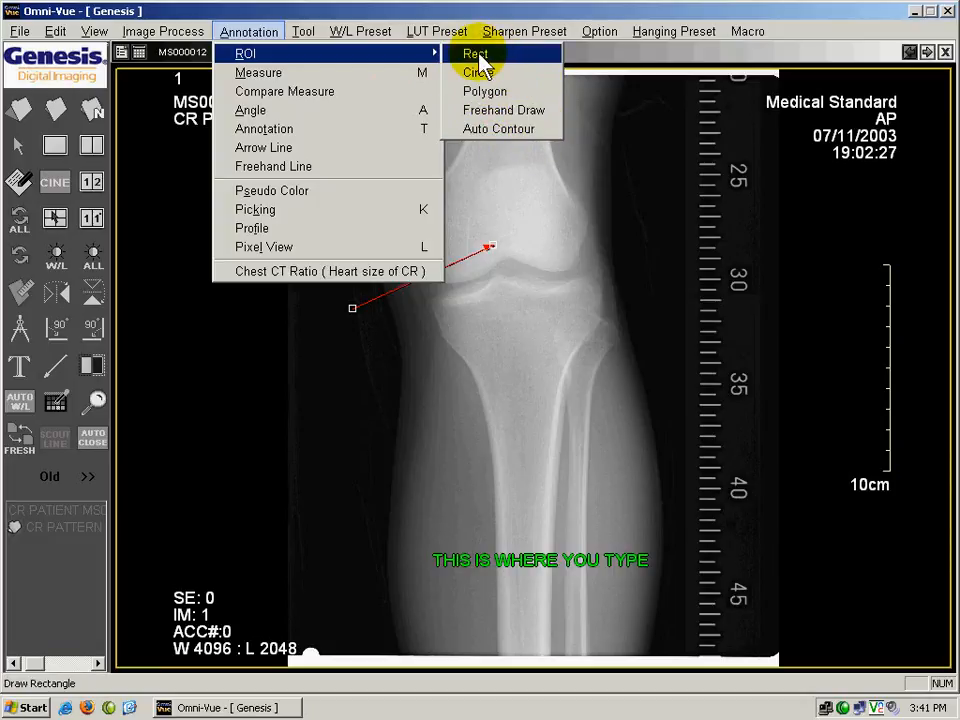
click(478, 62)
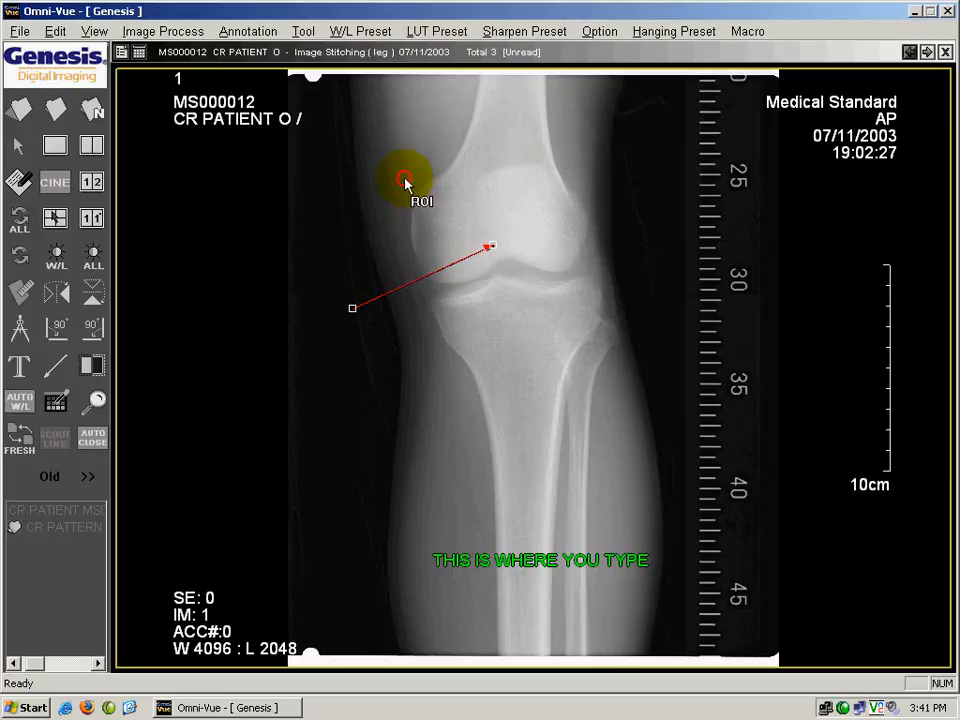
drag(404, 179, 637, 351)
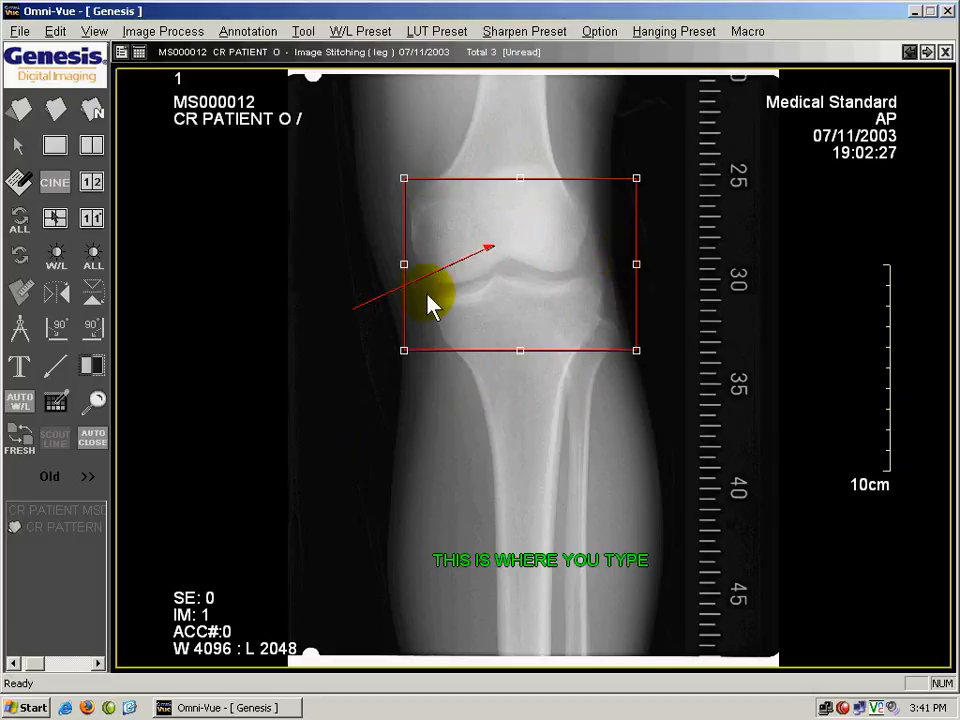
click(300, 31)
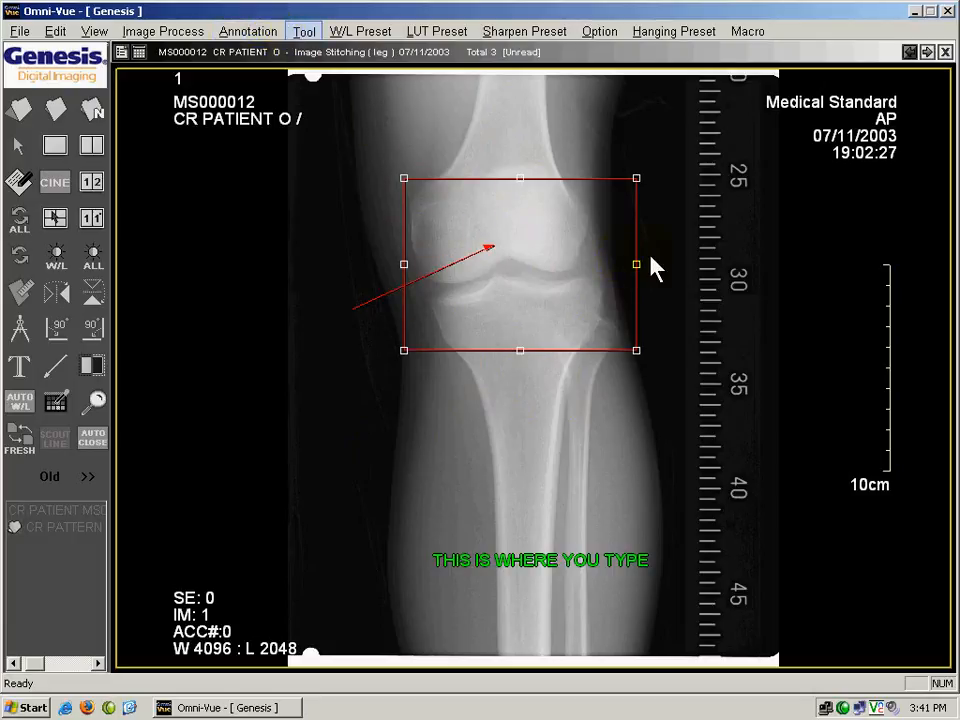
click(302, 33)
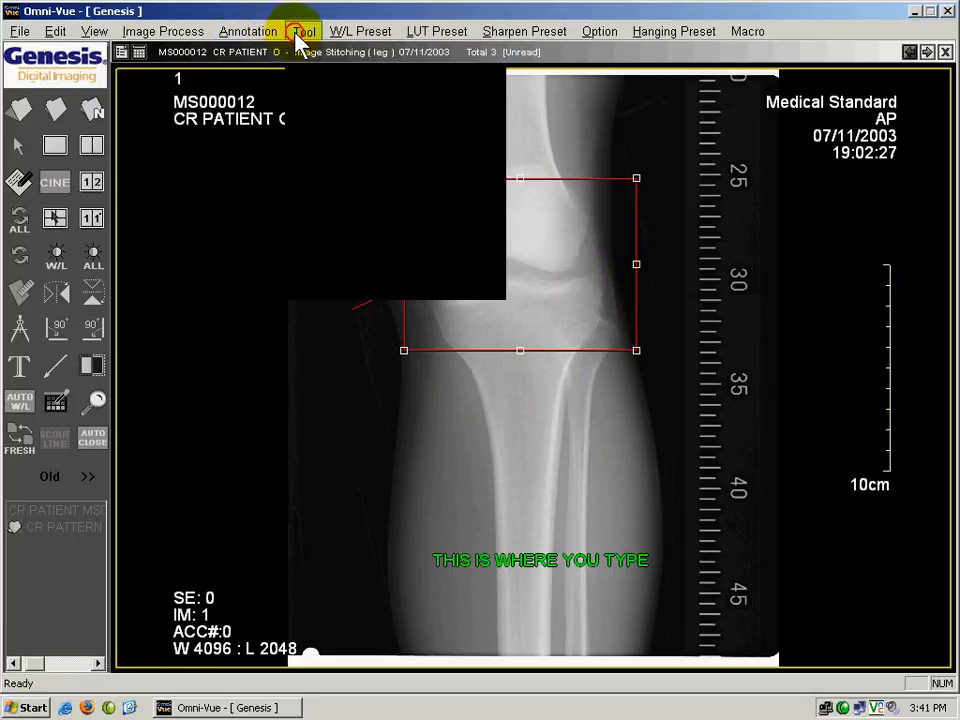
Draw a distance measurement line about 11.8 cm long diagonally across the lower leg, below the ROI.
click(19, 294)
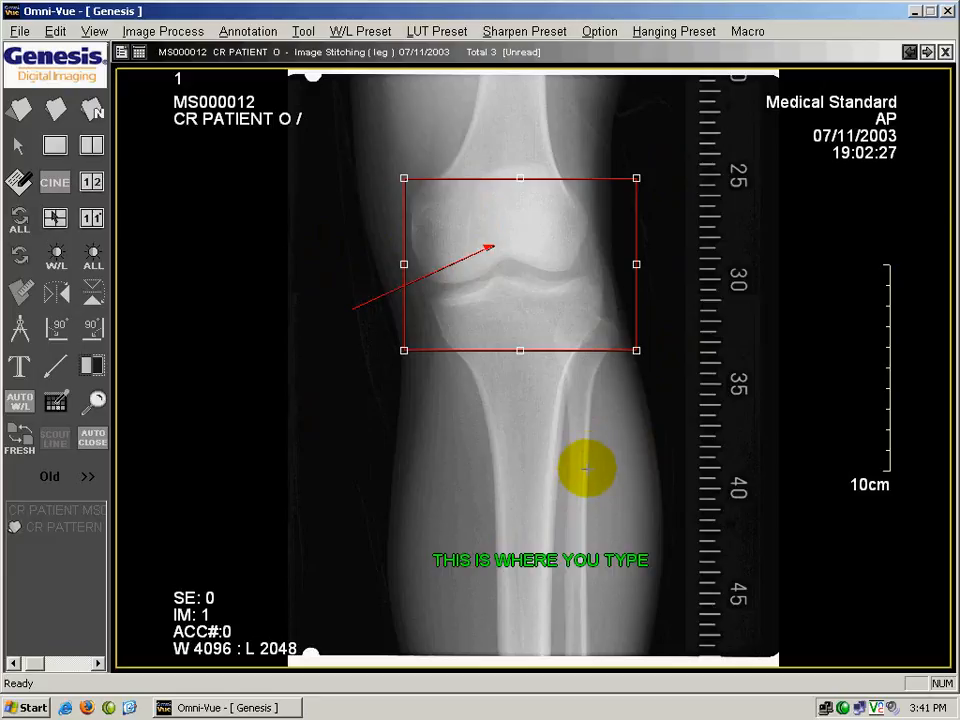
click(24, 294)
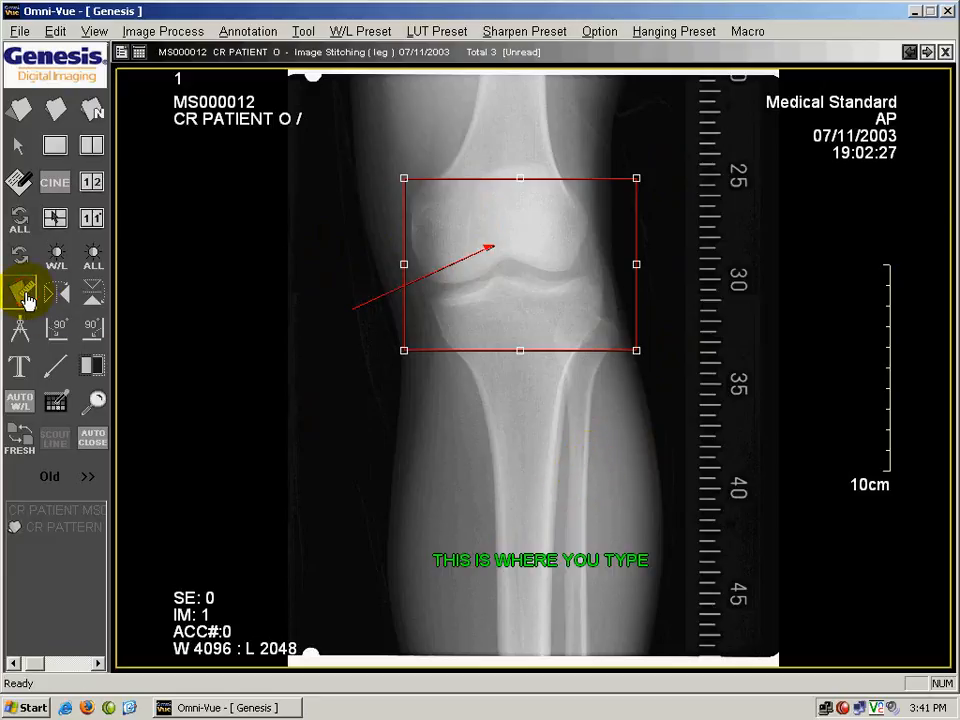
click(587, 446)
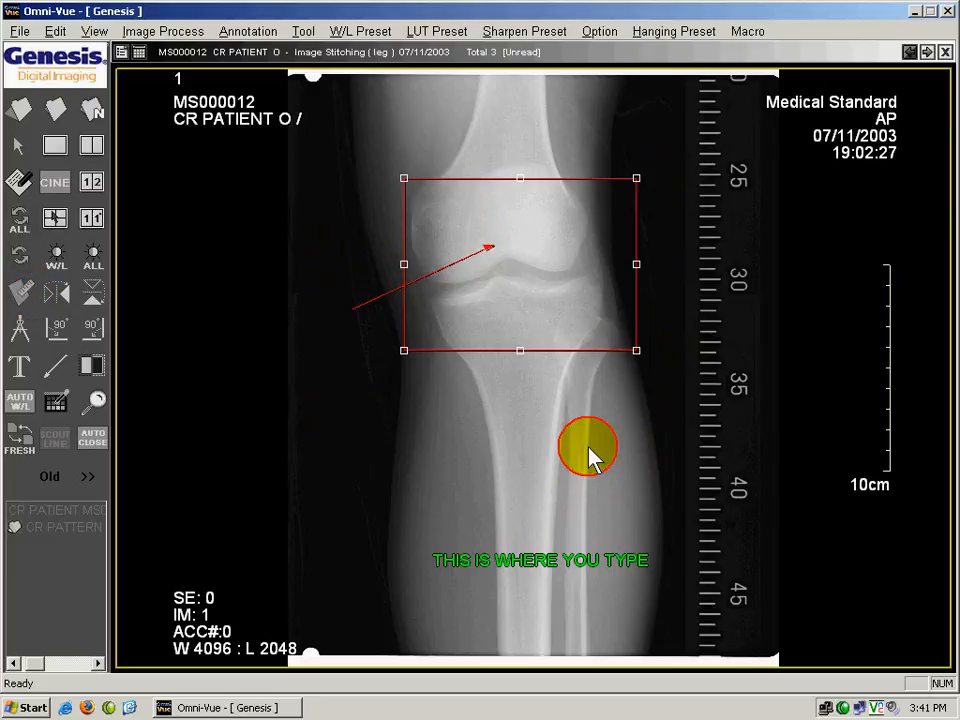
click(28, 295)
drag(584, 452, 346, 399)
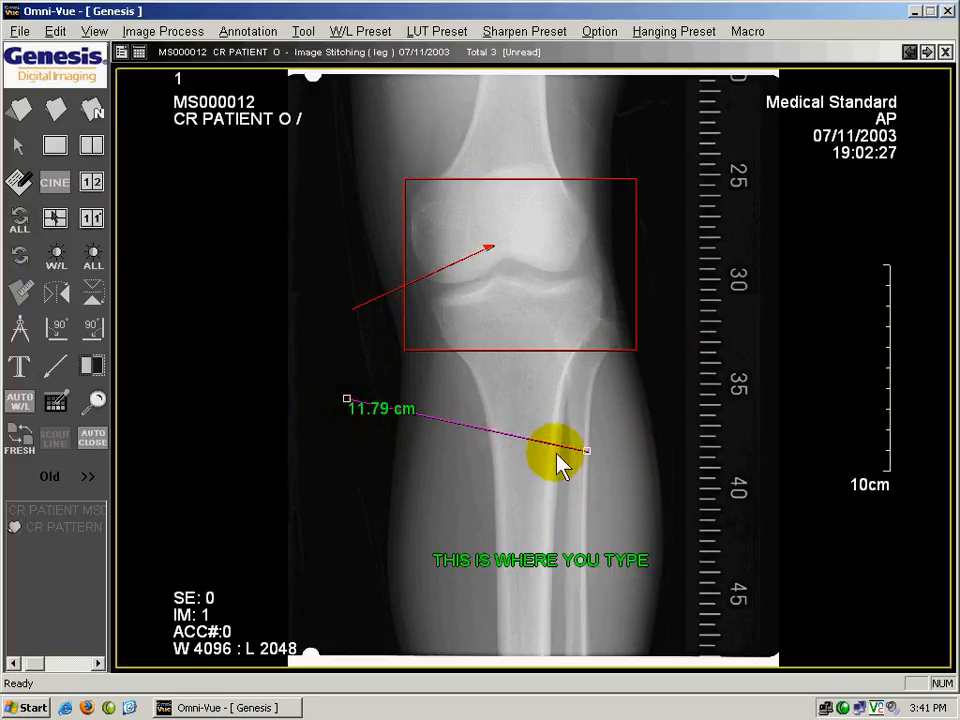
Reposition the measurement line horizontally across the leg just below the ROI, about 14.26 cm long, and place its length label beneath it.
drag(588, 451, 652, 369)
drag(347, 401, 495, 383)
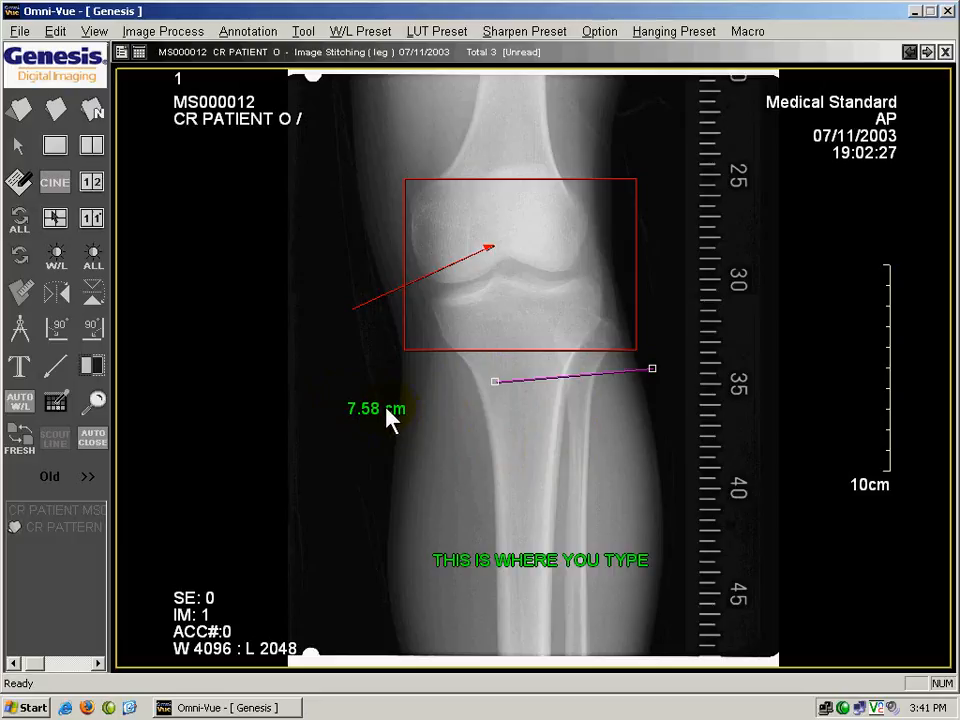
click(389, 412)
drag(399, 412, 495, 396)
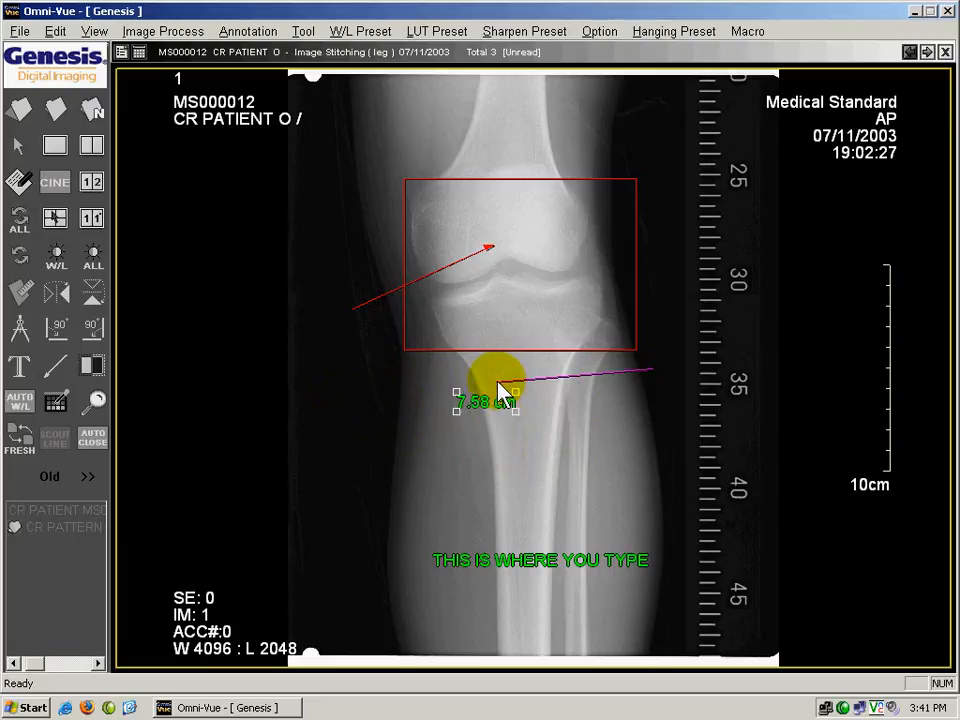
click(497, 382)
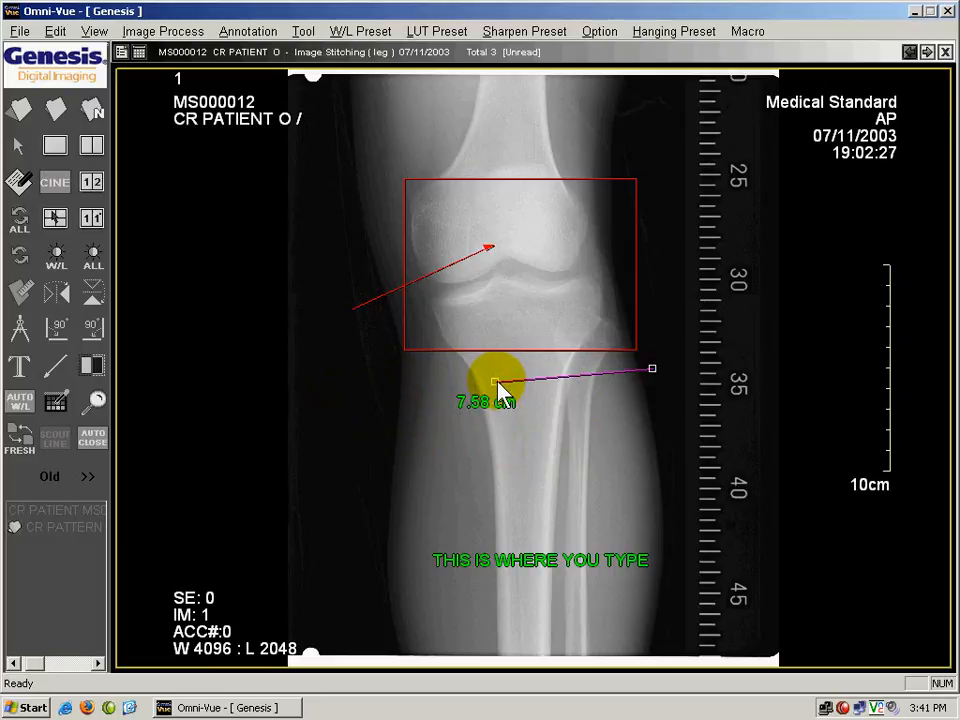
click(356, 371)
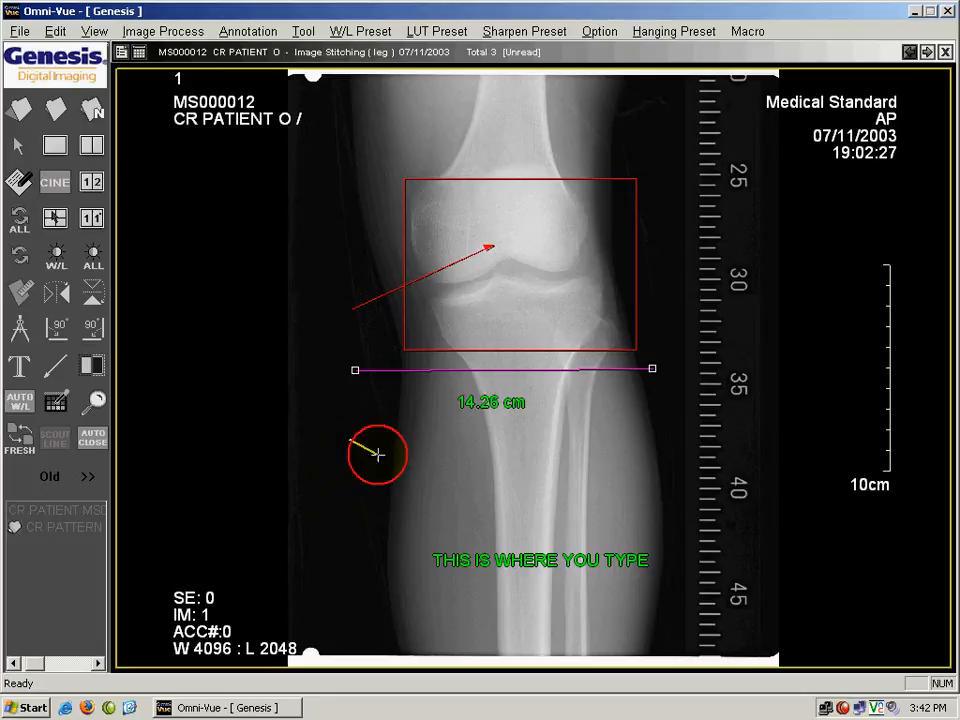
Draw a second, sloping measurement line about 15.69 cm long across the lower leg and create the angle information between both lines.
click(665, 522)
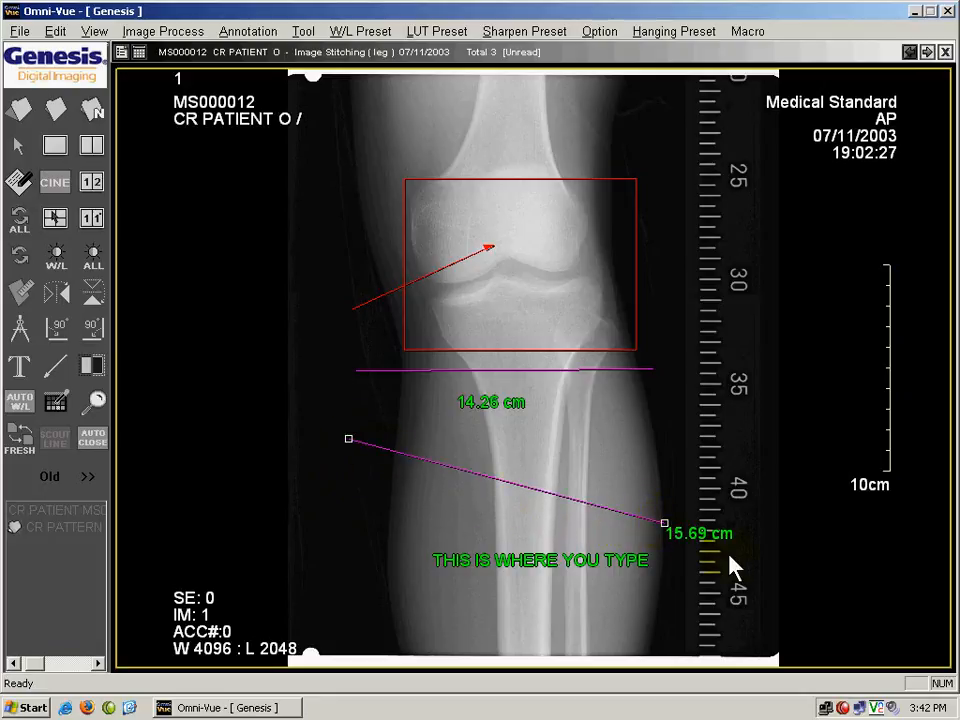
click(532, 373)
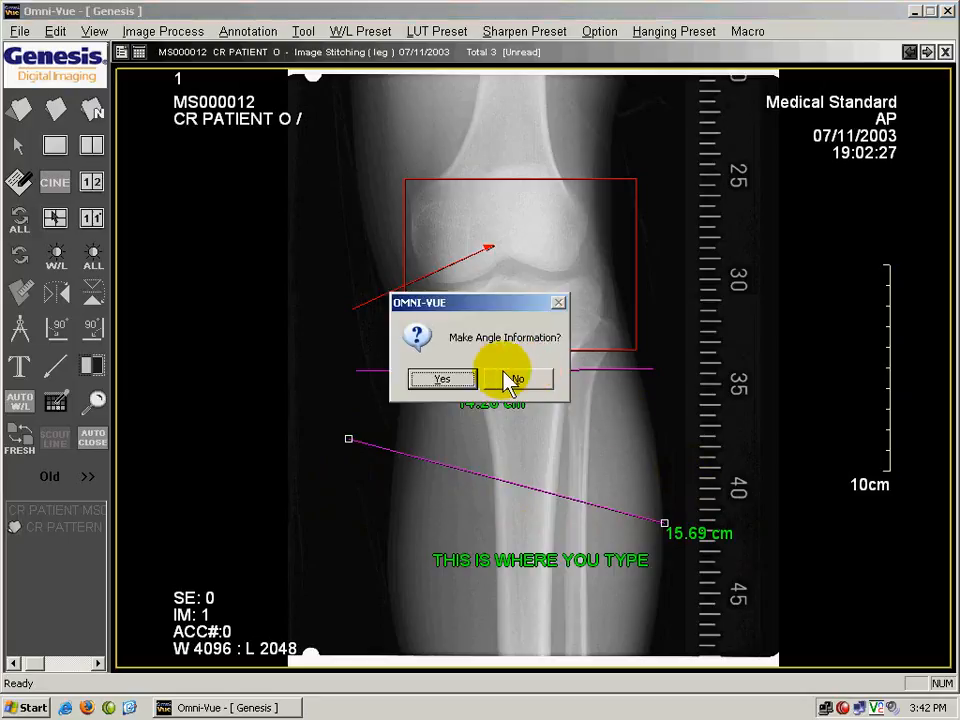
click(441, 382)
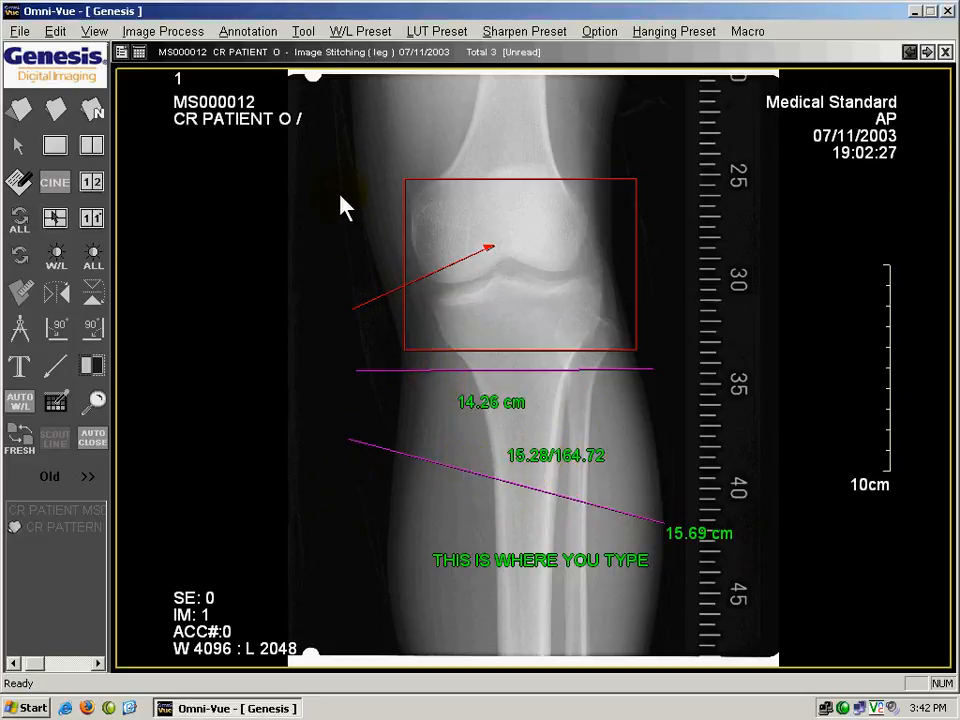
Delete the ROI, arrow, both measurement lines with their labels, and the text annotation from the knee image.
mouse_move(315, 127)
mouse_down()
mouse_move(407, 242)
mouse_move(639, 486)
mouse_move(744, 579)
mouse_move(745, 611)
mouse_up()
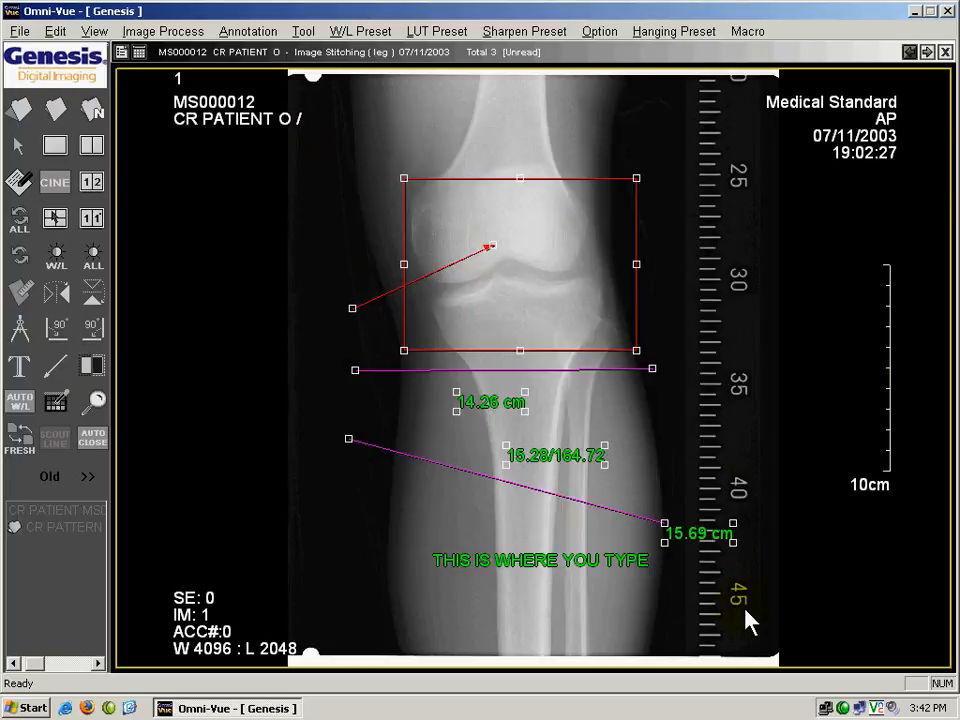
key(Delete)
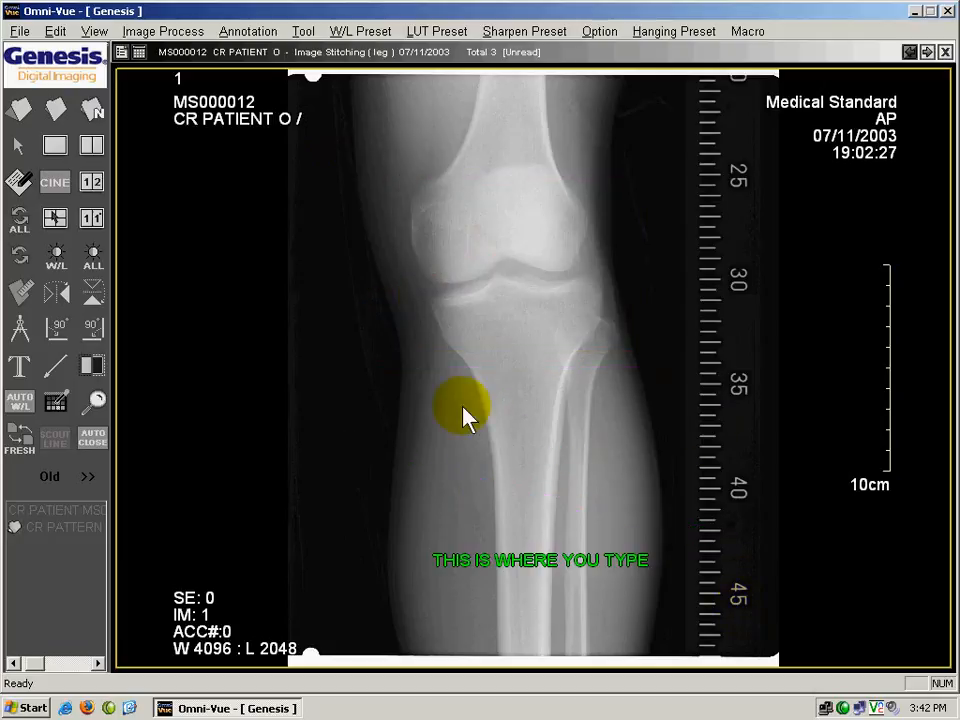
click(662, 655)
drag(650, 545, 462, 607)
double_click(479, 561)
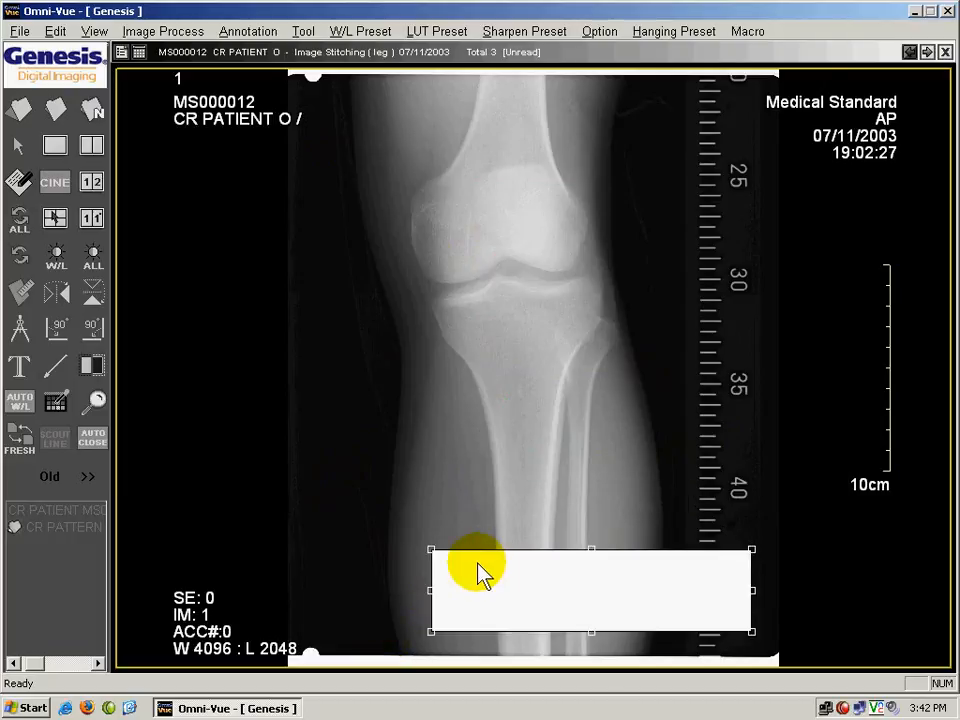
key(Delete)
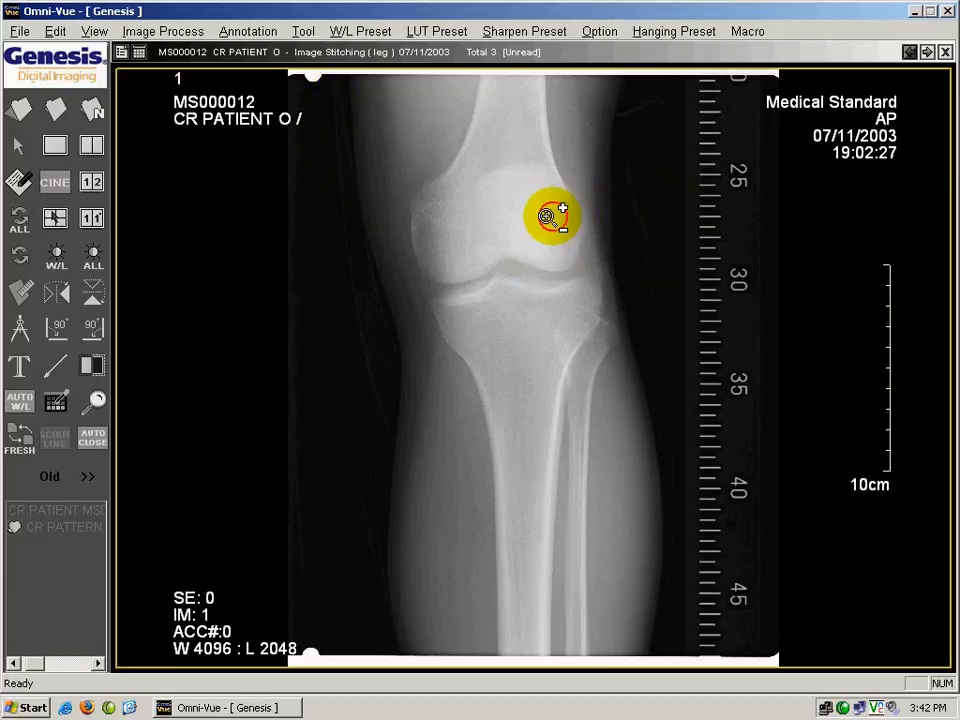
Zoom in closely on the knee joint space and zoom back out to show the whole knee.
mouse_move(545, 214)
mouse_down()
mouse_move(549, 171)
mouse_move(527, 6)
mouse_up()
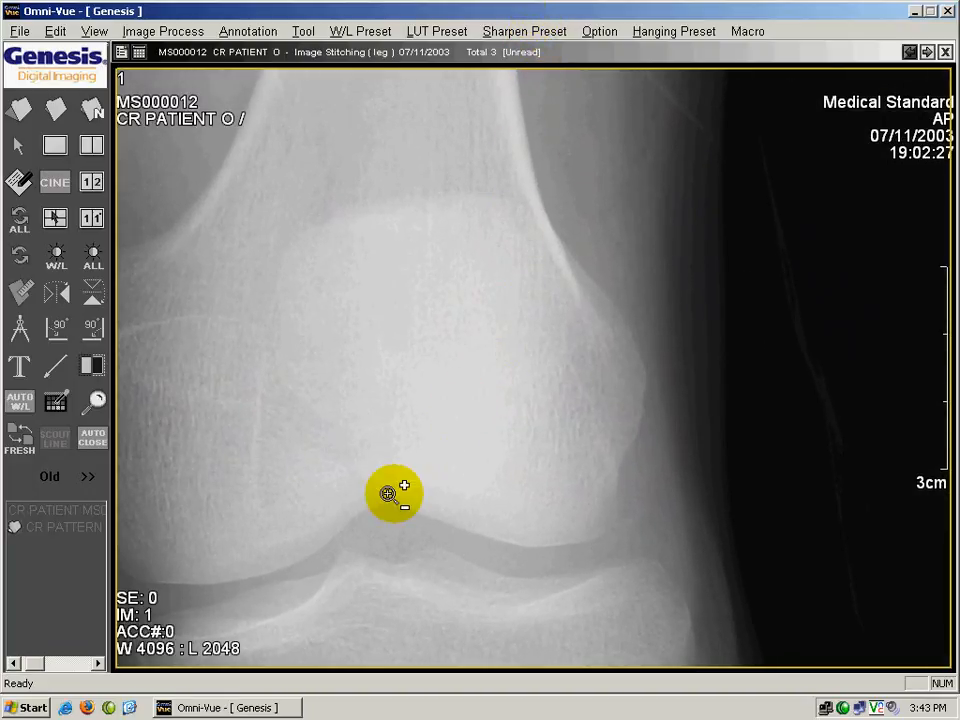
drag(386, 514, 401, 276)
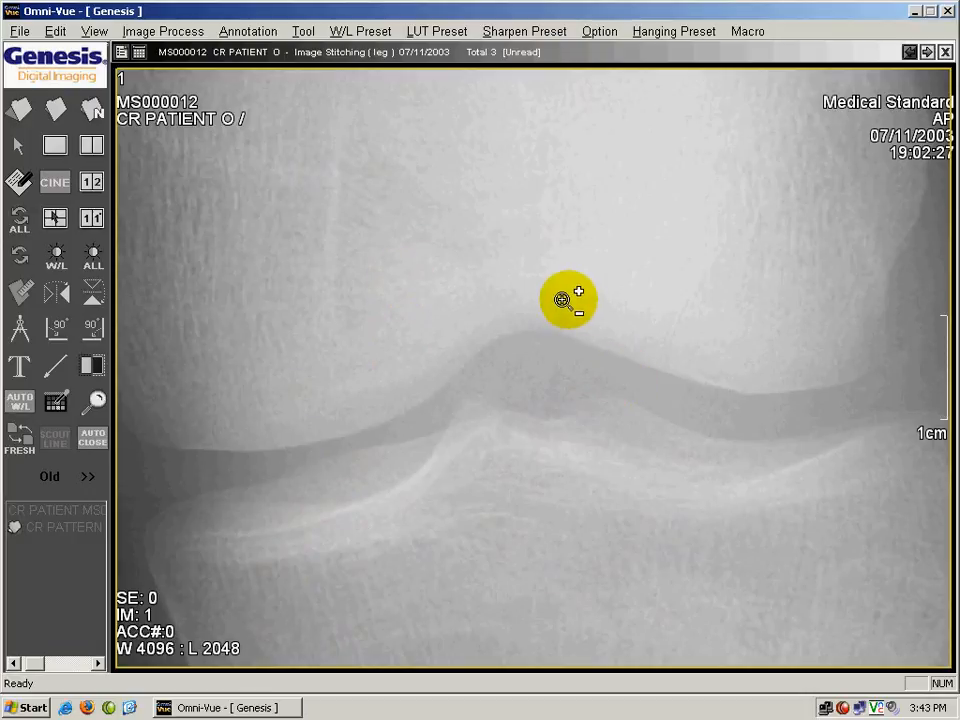
drag(562, 300, 561, 574)
drag(530, 316, 512, 356)
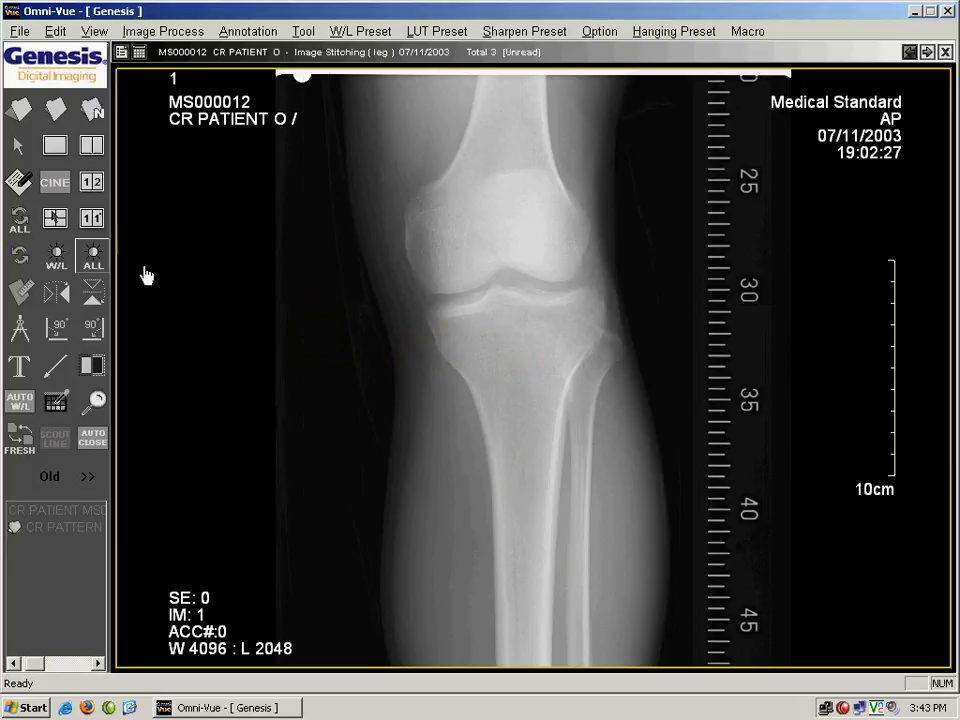
Adjust the knee image's window level to about W 2408 and L 1028 to darken the soft tissue.
click(60, 272)
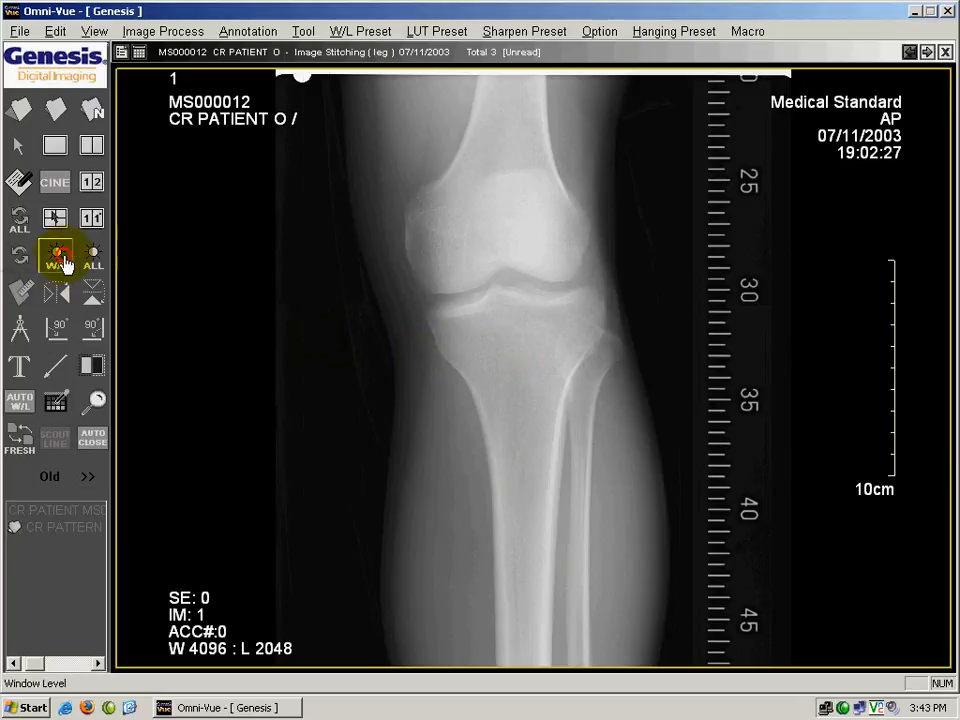
mouse_move(470, 290)
mouse_down()
mouse_move(544, 317)
mouse_move(403, 404)
mouse_up()
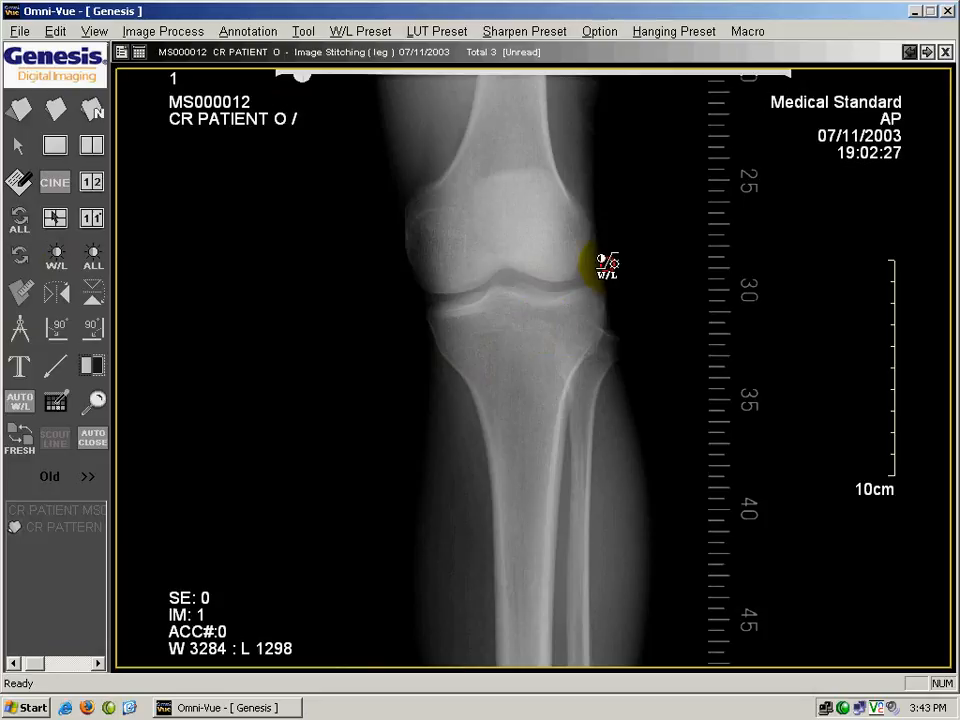
drag(553, 261, 482, 317)
mouse_move(455, 363)
mouse_down()
mouse_move(531, 321)
mouse_move(491, 317)
mouse_up()
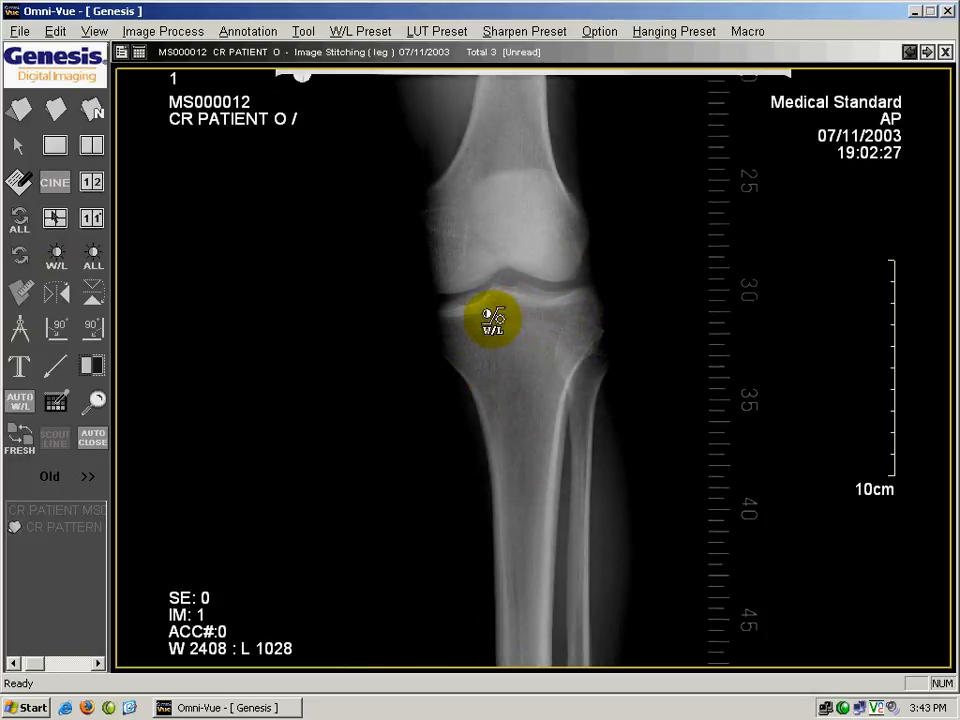
Draw an arrow pointing up to the knee joint space and a measurement line about 13.05 cm long across the lower femur.
click(55, 366)
drag(530, 273, 433, 431)
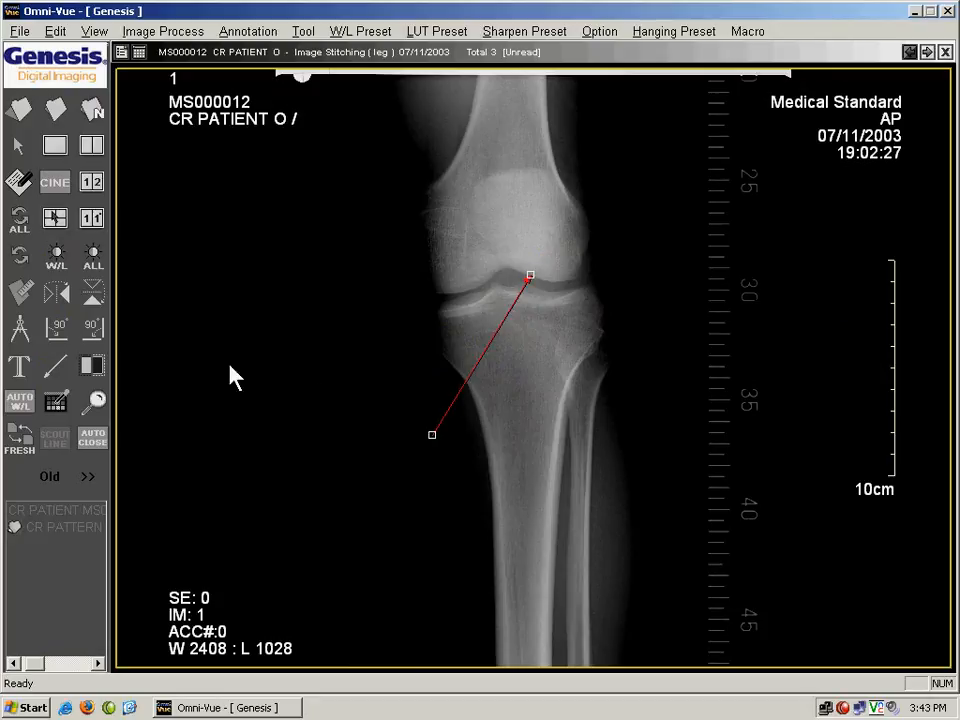
click(27, 296)
drag(397, 189, 680, 216)
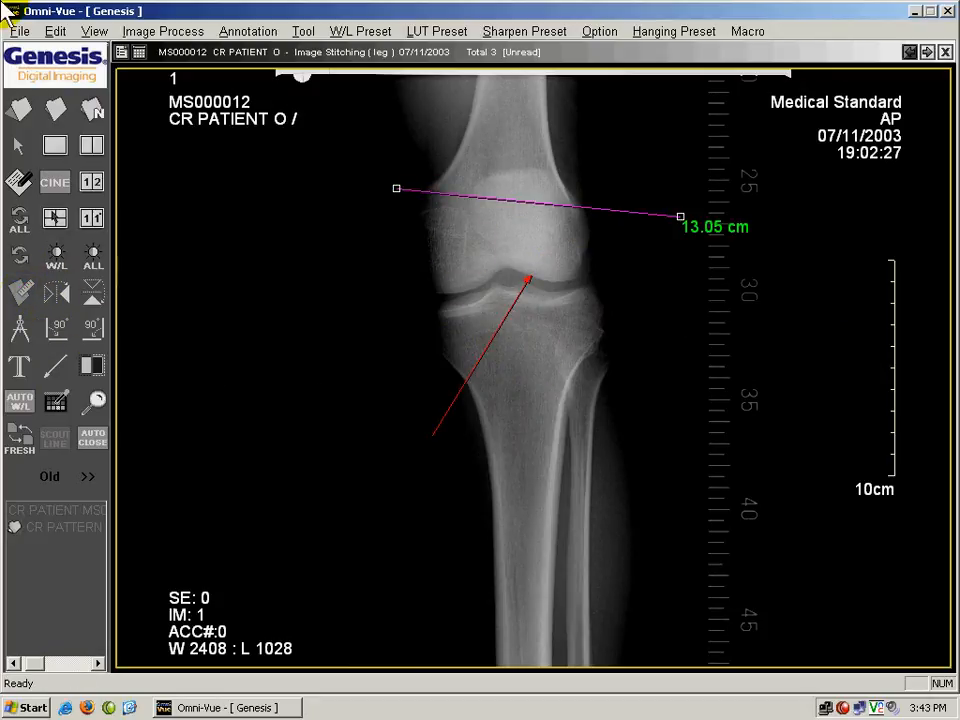
Save the annotated knee exam and close it.
click(19, 31)
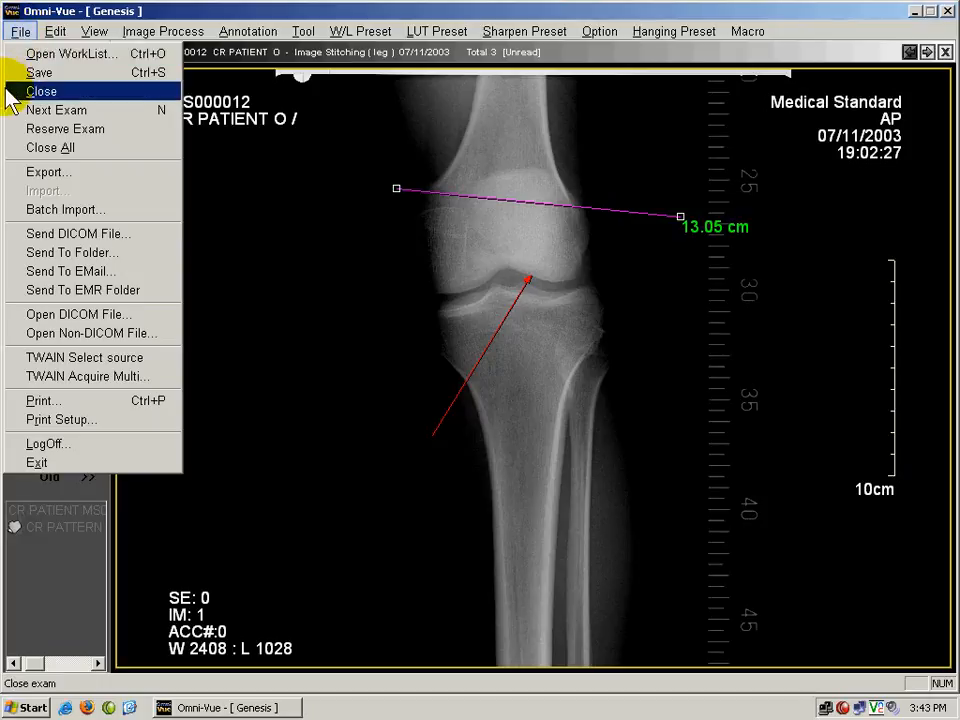
click(24, 74)
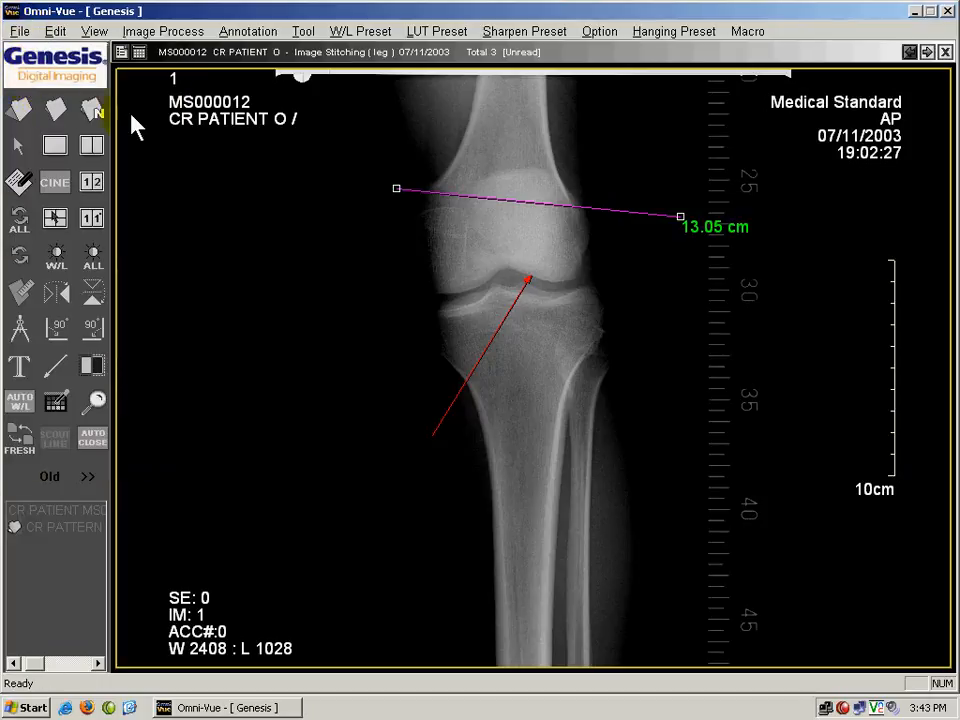
click(54, 115)
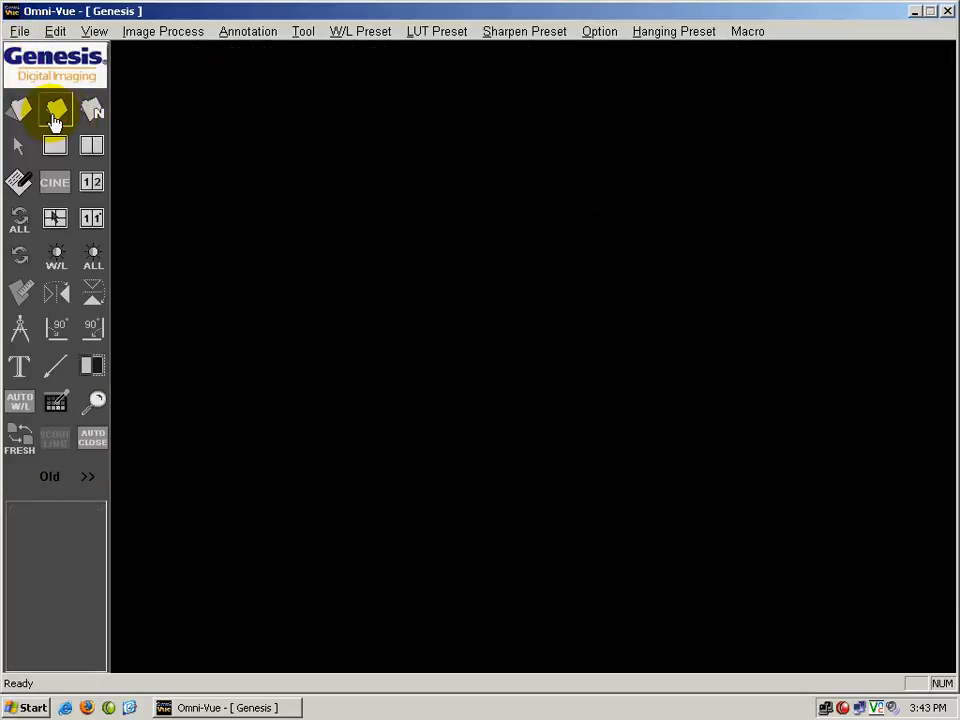
Reopen the Image Stitching (leg) exam from the worklist and display its three images side by side.
click(19, 115)
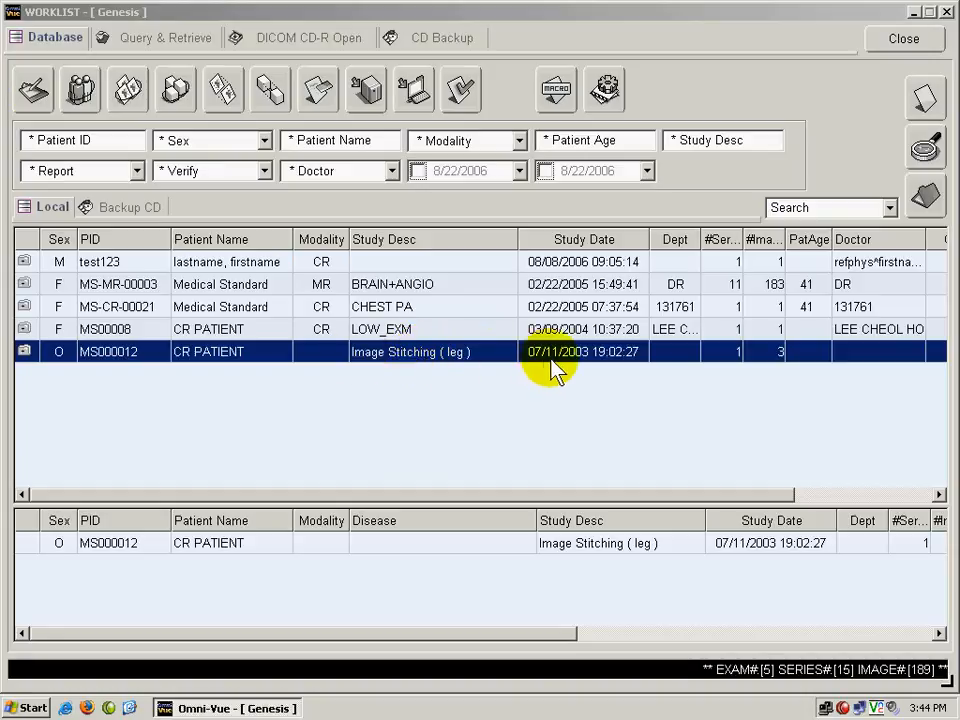
double_click(455, 358)
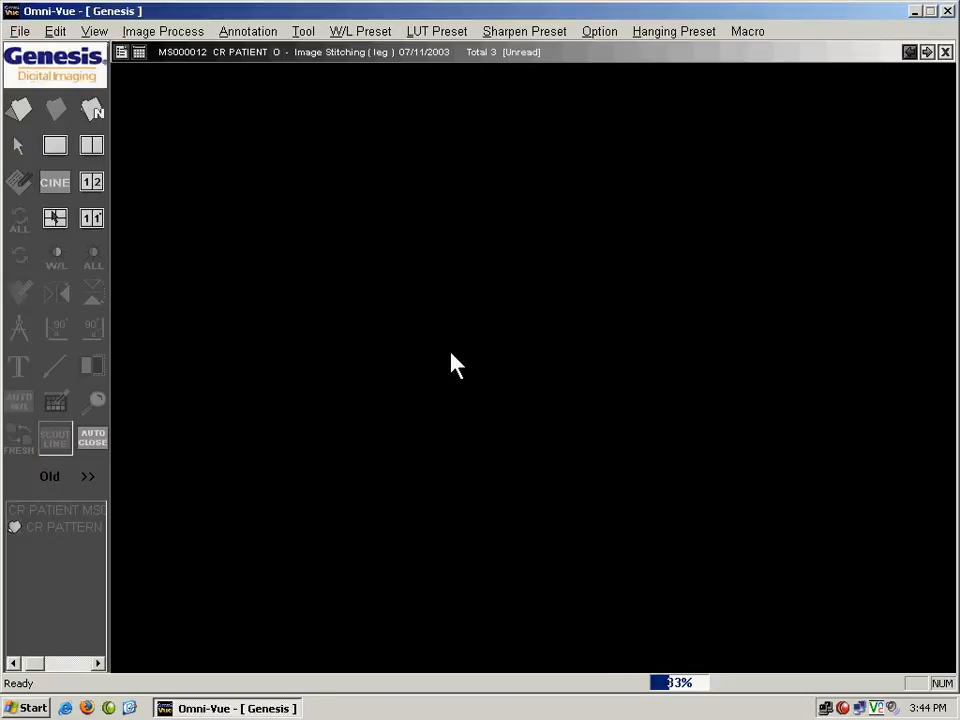
click(140, 52)
click(196, 80)
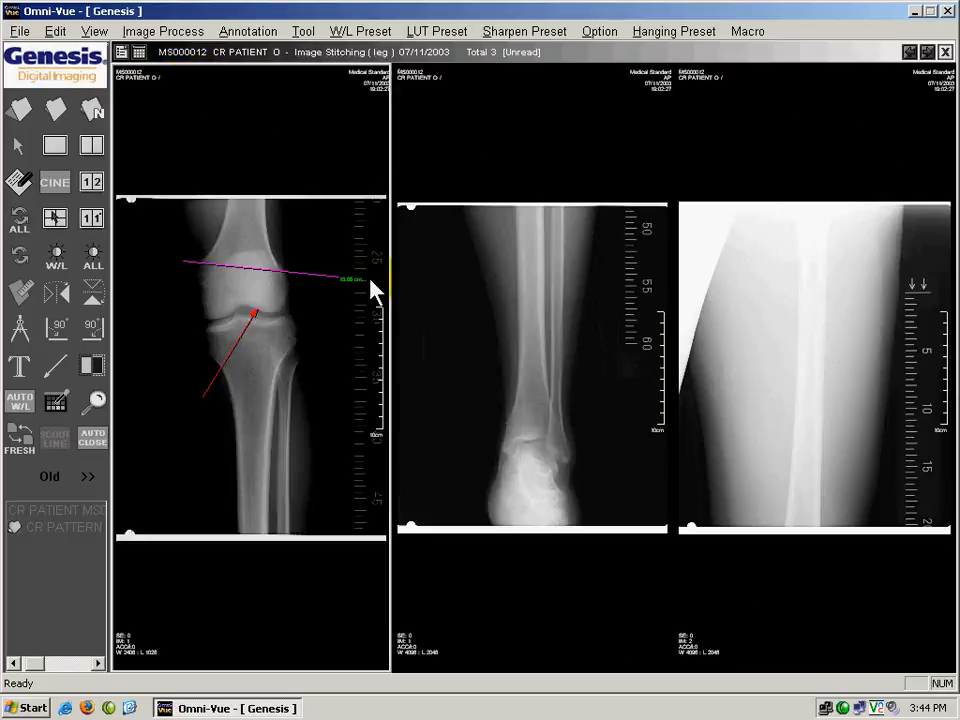